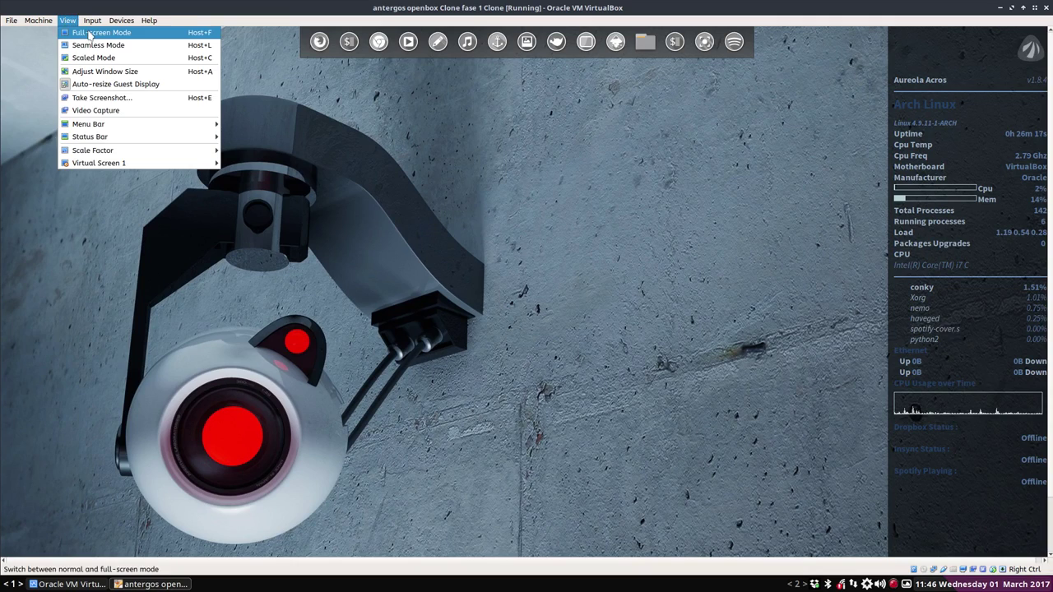
# Switch the virtual machine to full-screen mode and check which context menu the desktop offers
pyautogui.click(89, 34)
pyautogui.rightClick(457, 144)
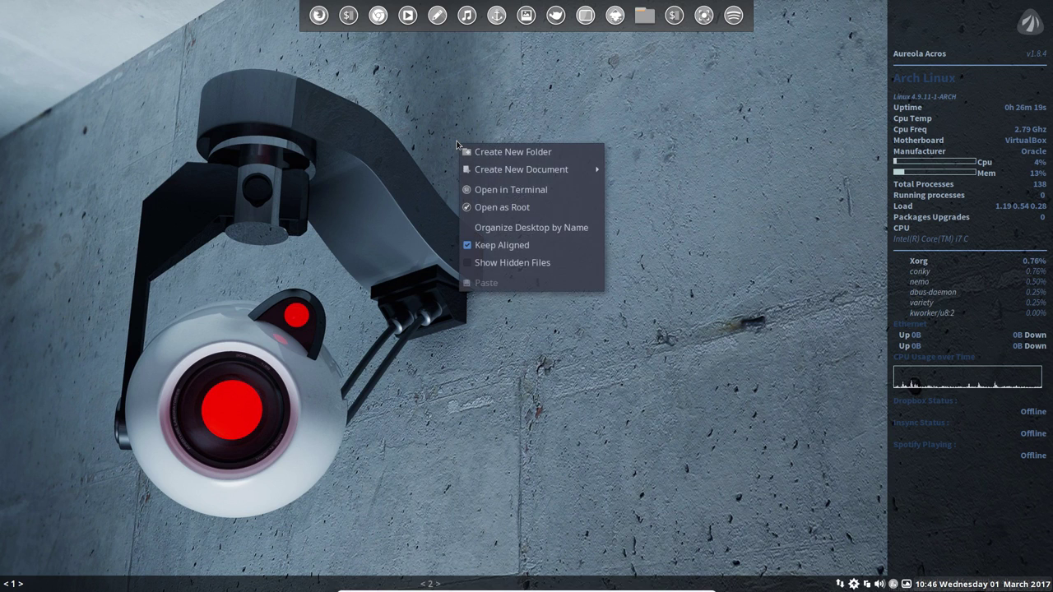
pyautogui.click(454, 141)
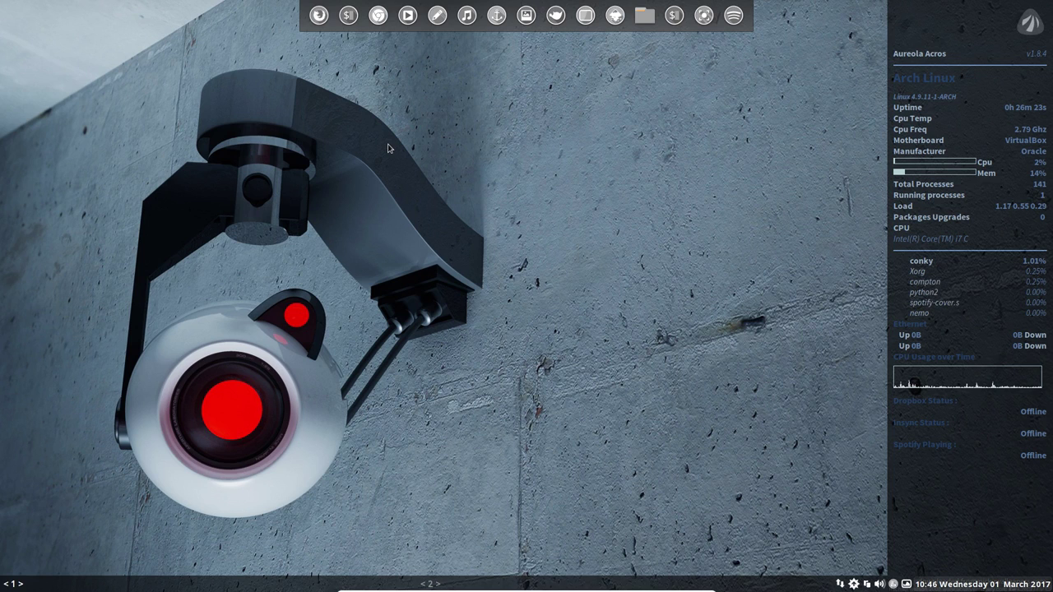
pyautogui.rightClick(466, 134)
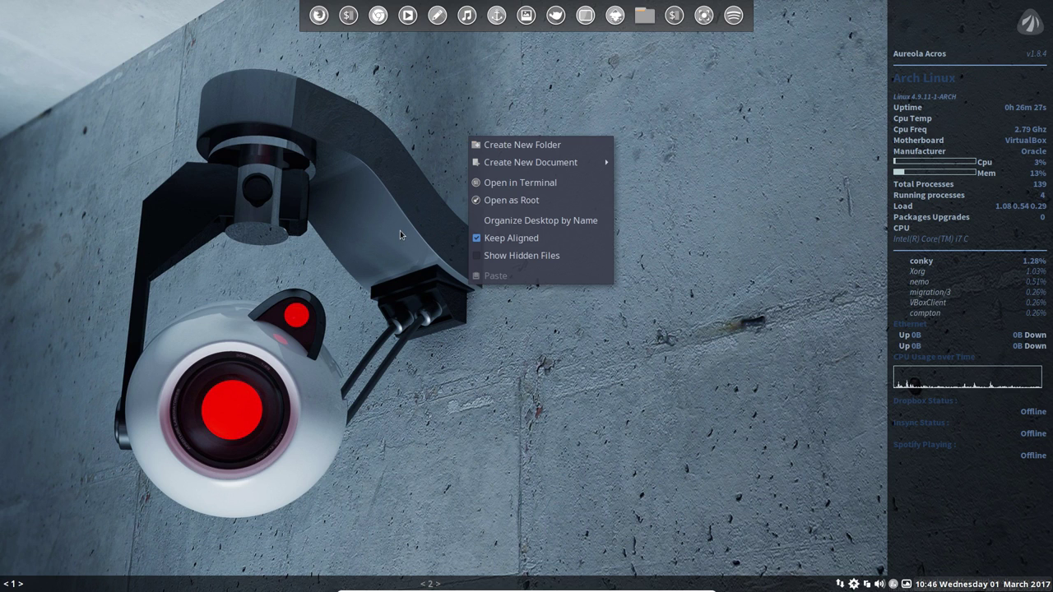
pyautogui.click(397, 137)
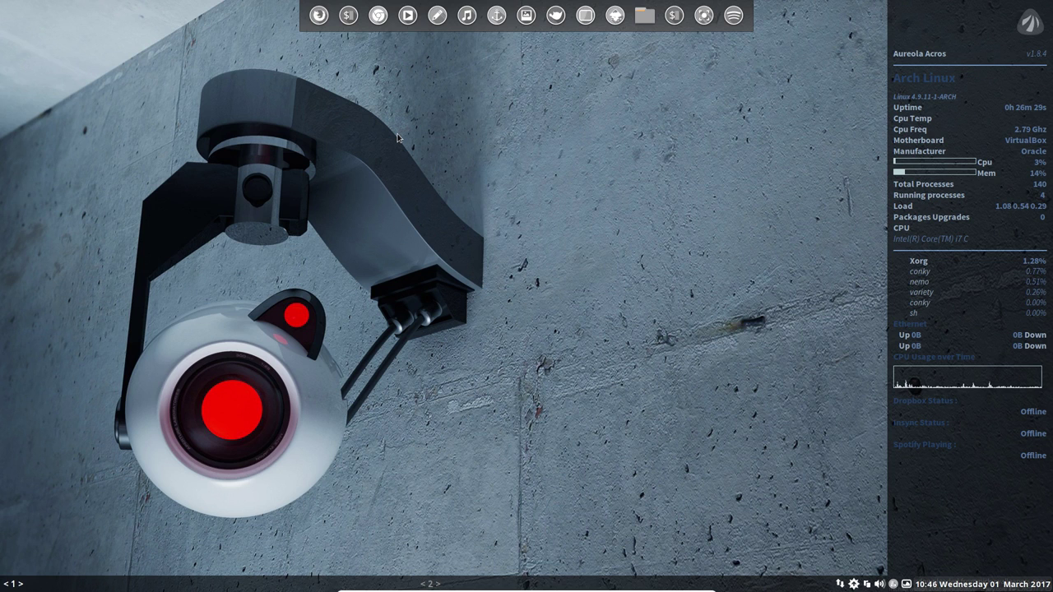
# Kill Nemo from the Openbox menu, and check that the desktop itself offers the Openbox menu
pyautogui.press('super+space')
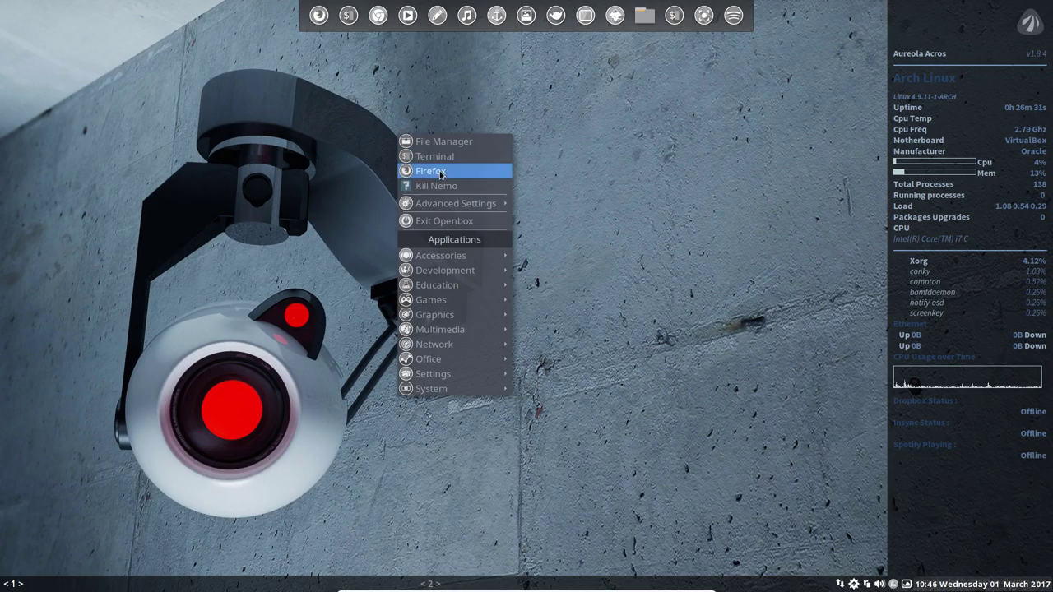
pyautogui.click(439, 186)
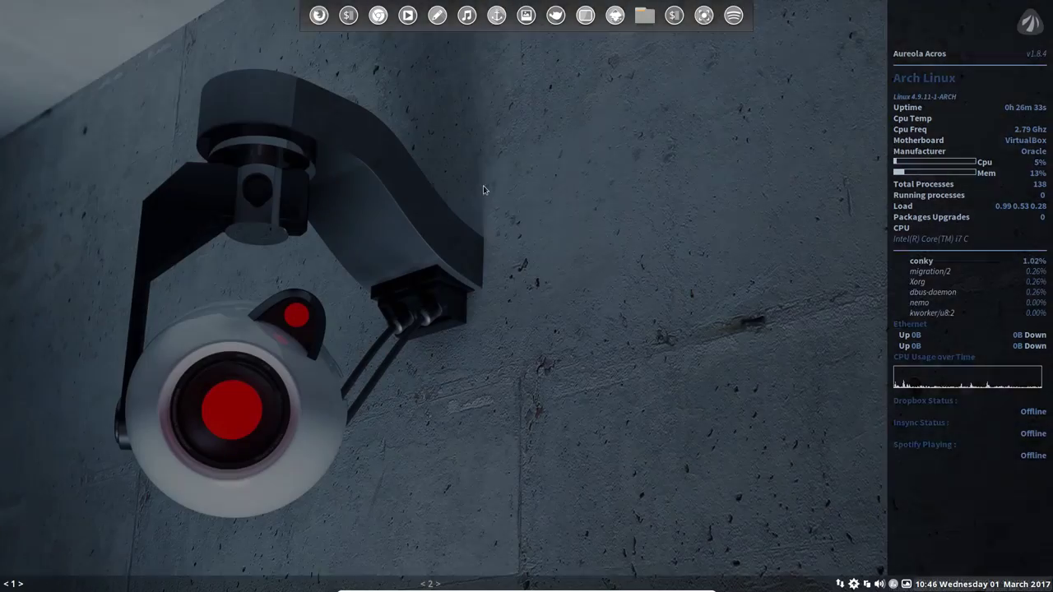
pyautogui.rightClick(494, 146)
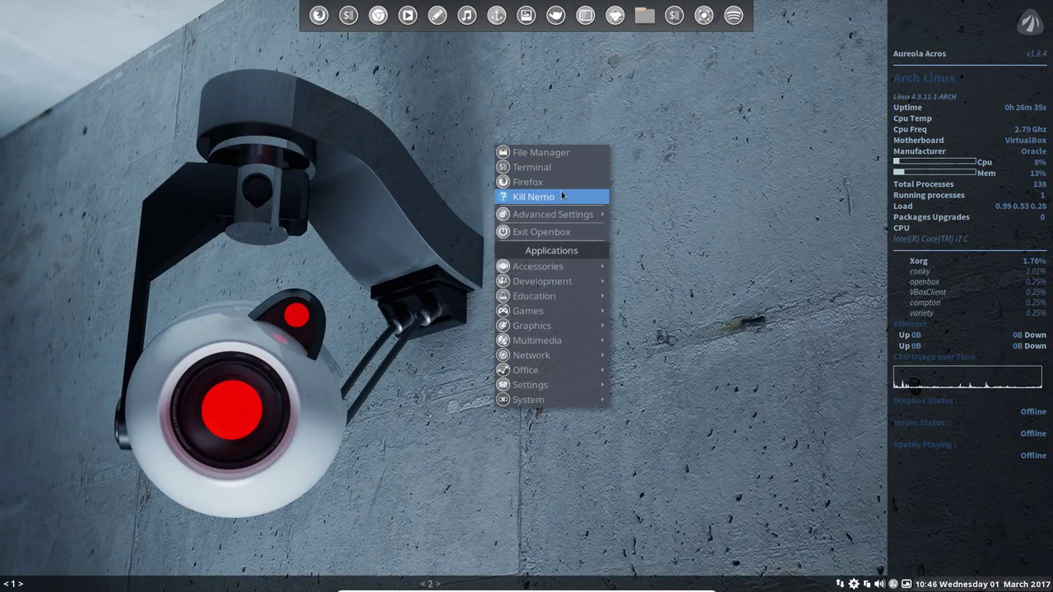
pyautogui.moveTo(562, 219)
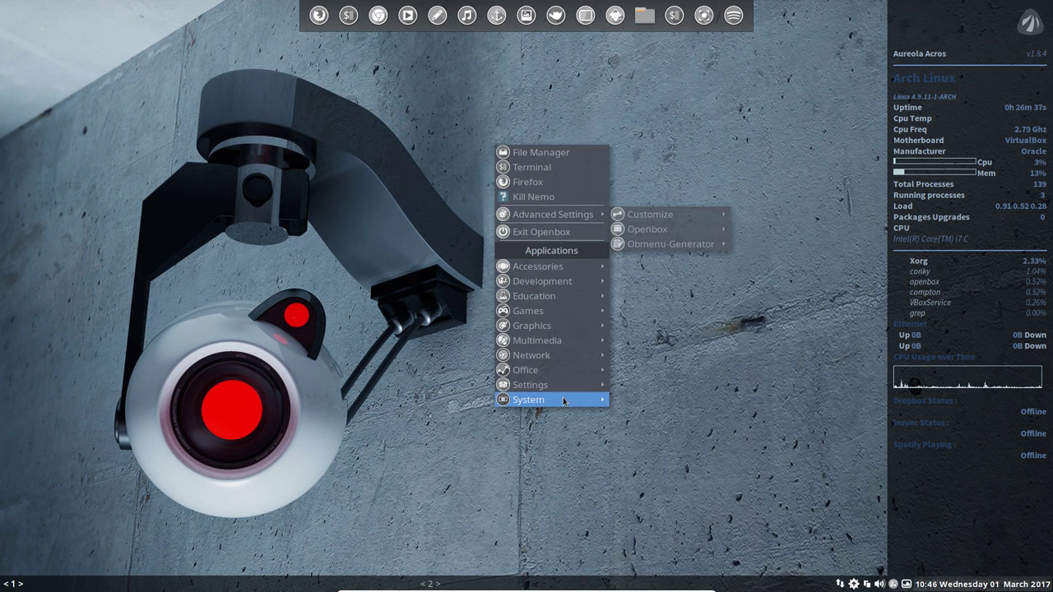
pyautogui.moveTo(567, 402)
pyautogui.click(703, 162)
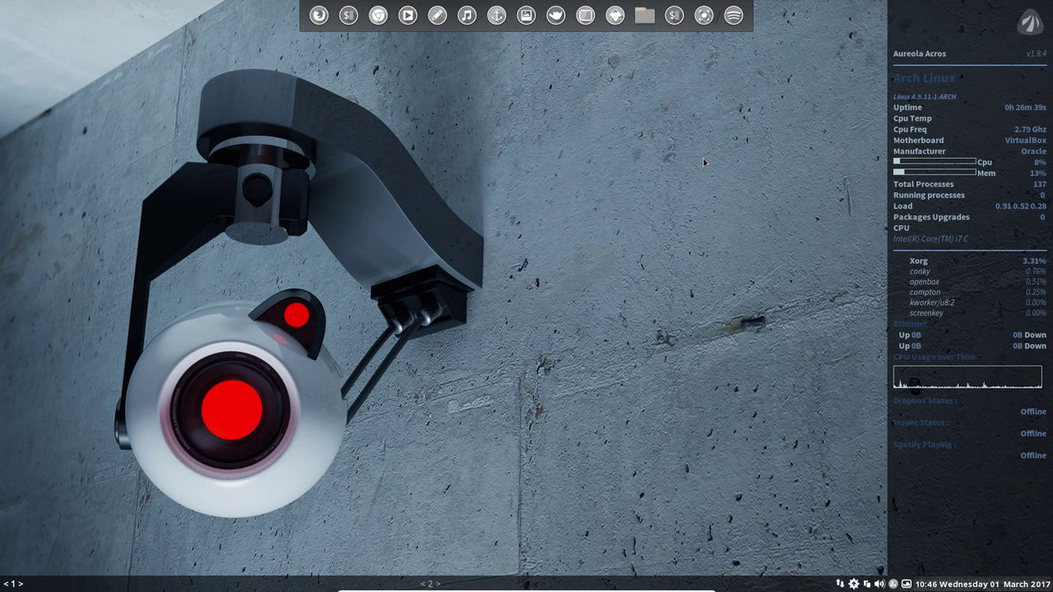
# Browse the Openbox advanced settings entries and open the Tint2rc configuration file for editing
pyautogui.rightClick(451, 177)
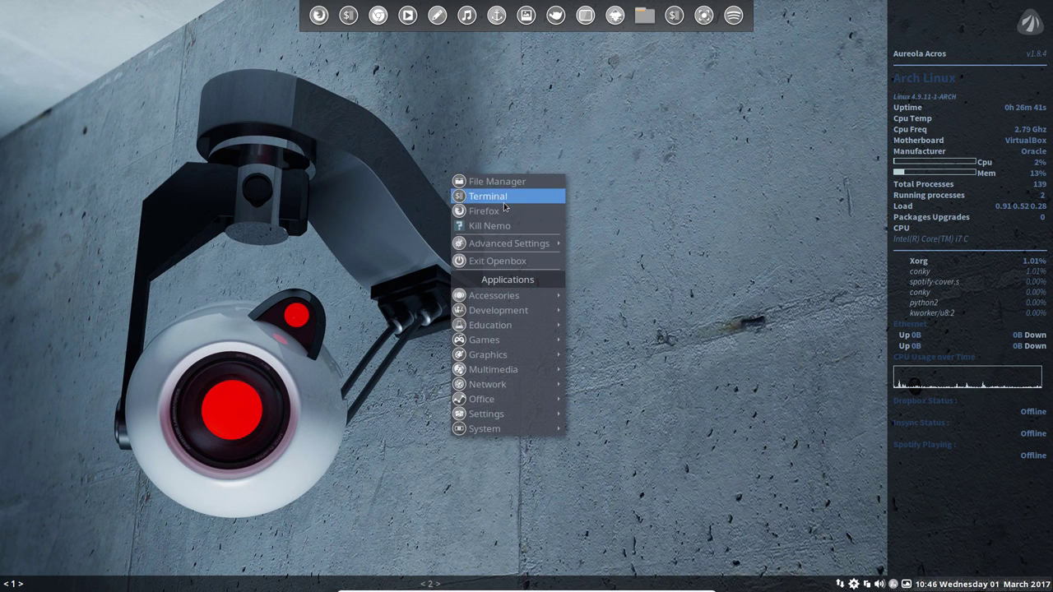
pyautogui.moveTo(556, 244)
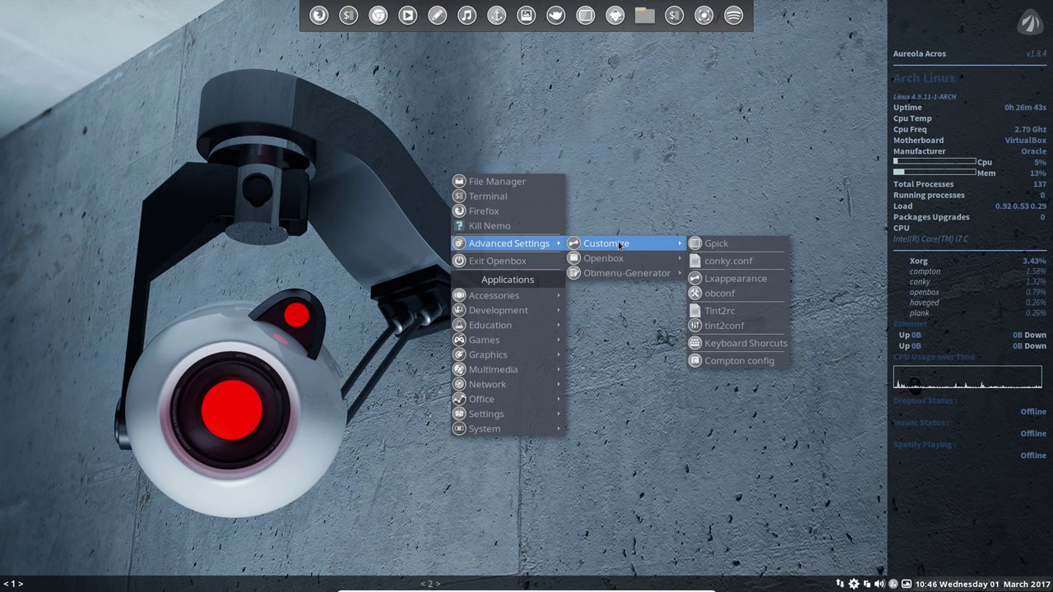
pyautogui.moveTo(650, 273)
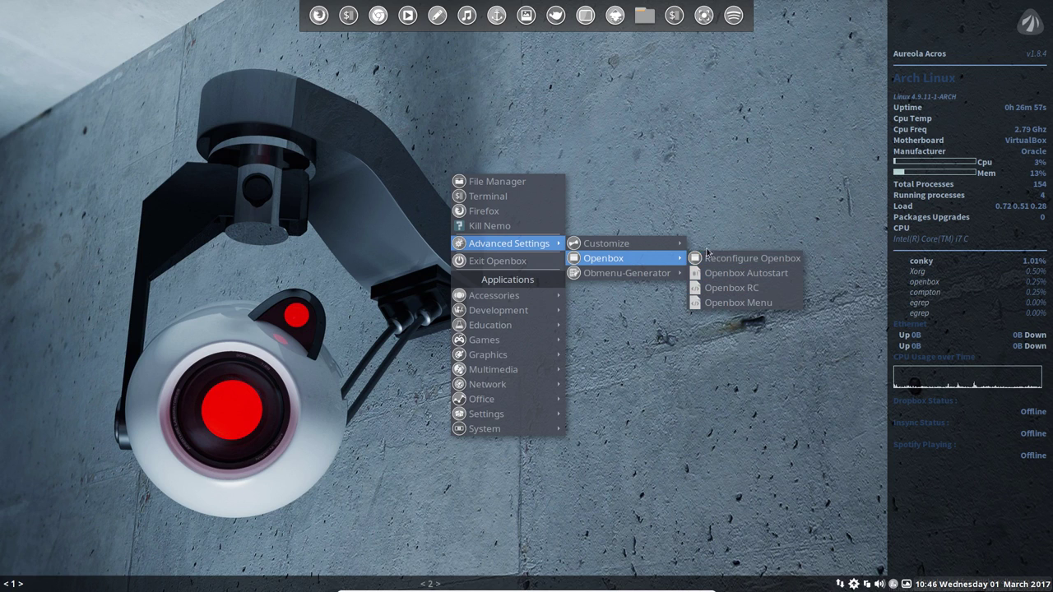
pyautogui.moveTo(664, 248)
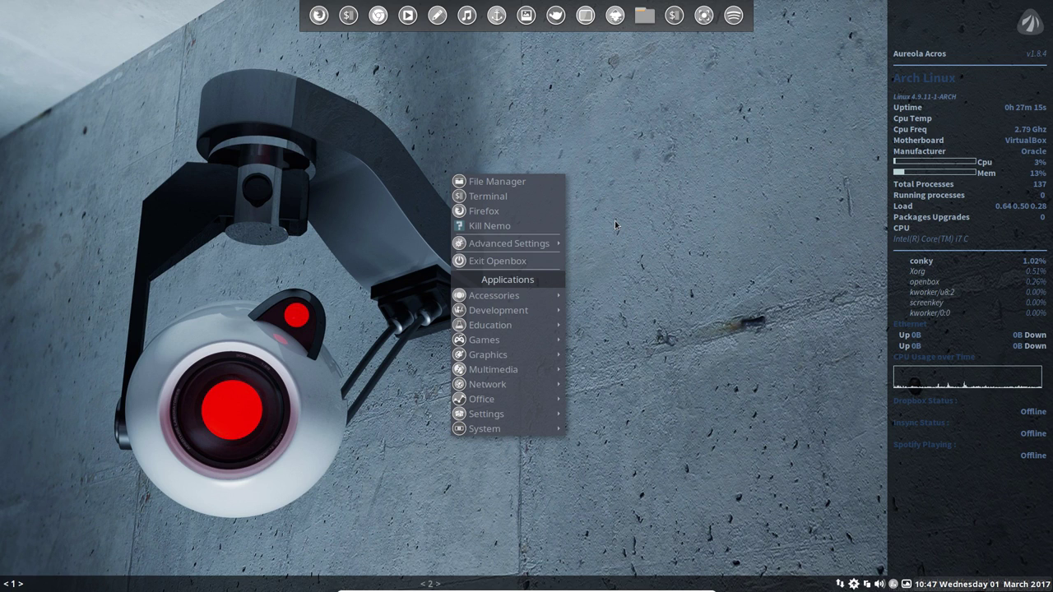
pyautogui.moveTo(518, 243)
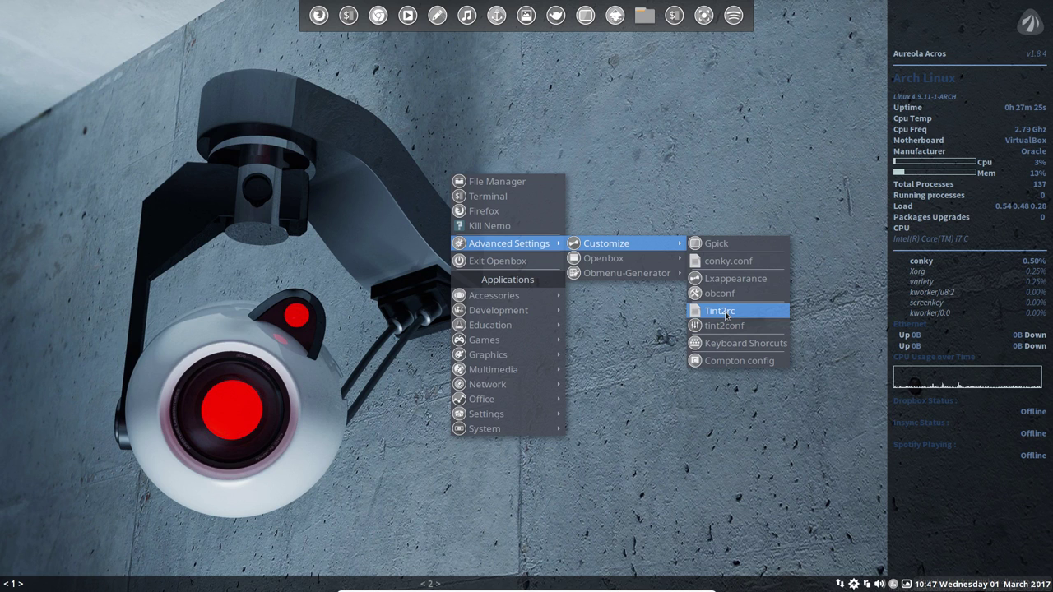
pyautogui.click(725, 316)
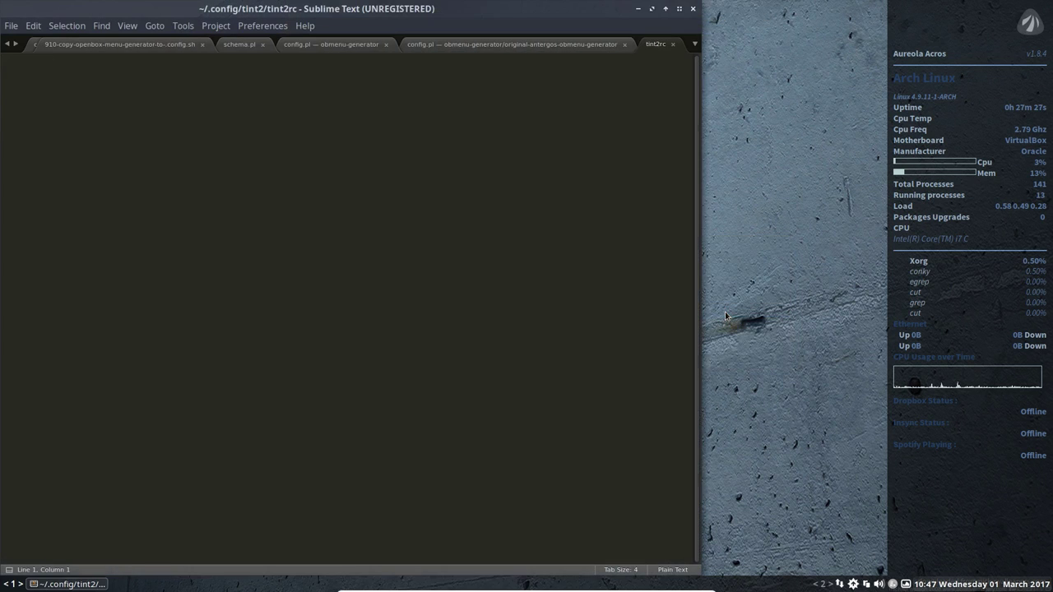
# Close all the other open files in the text editor, keeping only tint2rc
pyautogui.click(201, 44)
pyautogui.click(198, 48)
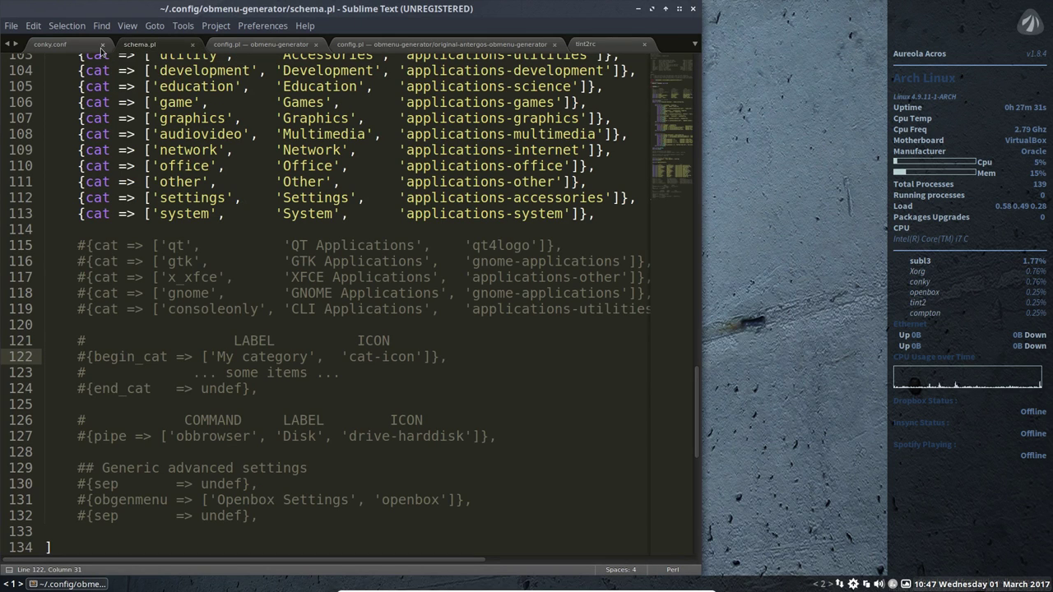
pyautogui.click(102, 45)
pyautogui.click(103, 46)
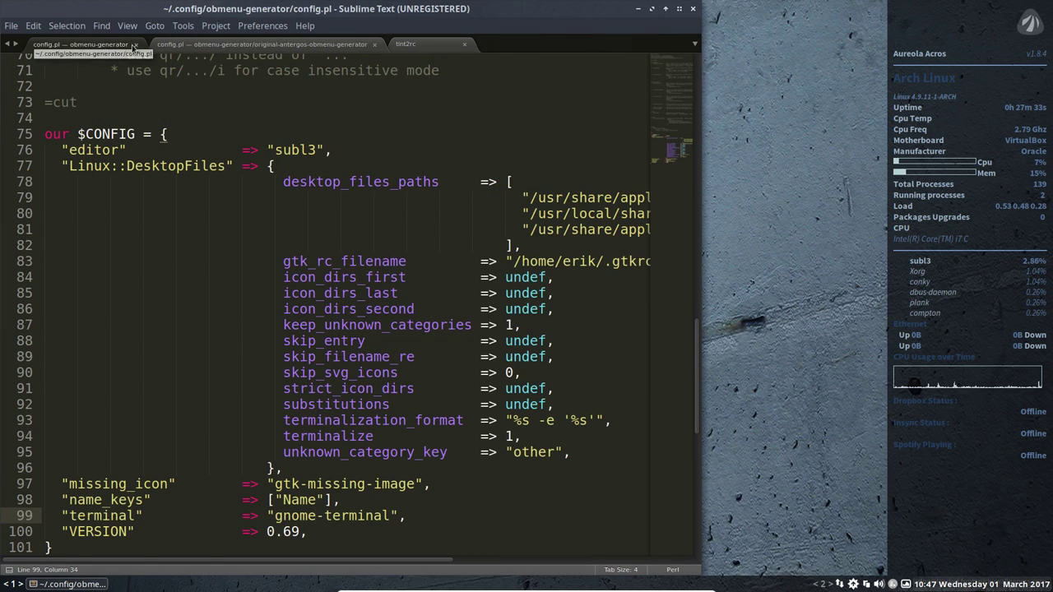
pyautogui.middleClick(103, 45)
pyautogui.click(102, 45)
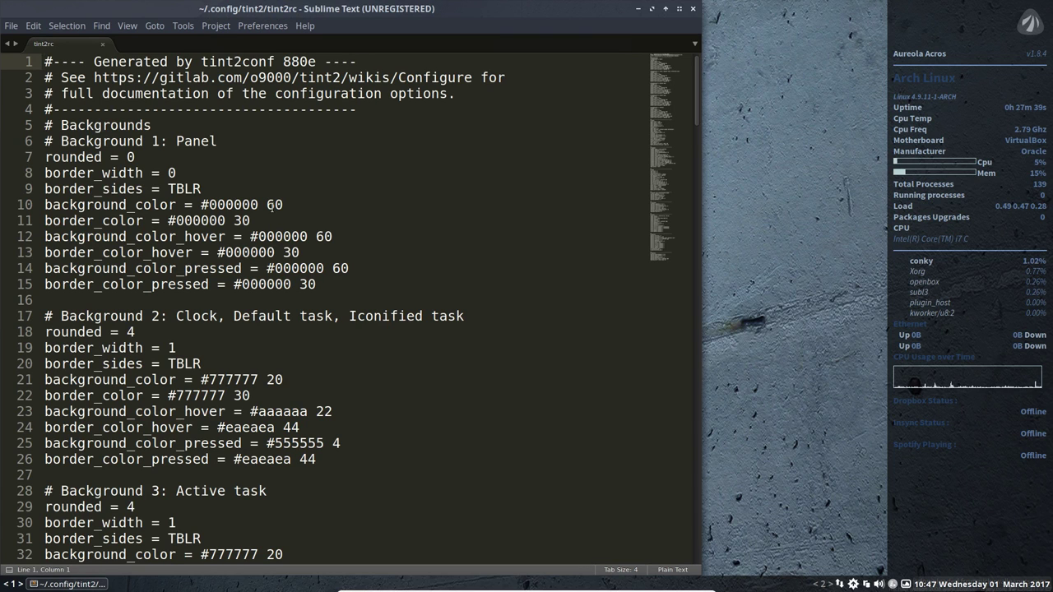
# Review the panel, taskbar and task settings in tint2rc, including the task_font_color value, and close the editor
pyautogui.scroll(-20, 240, 256)
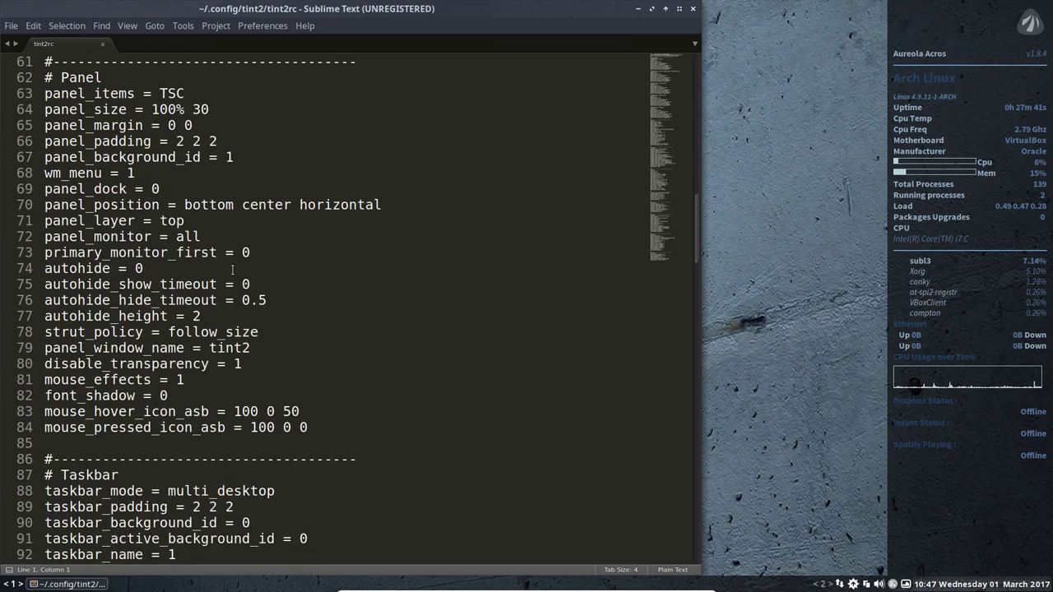
pyautogui.scroll(-6, 232, 269)
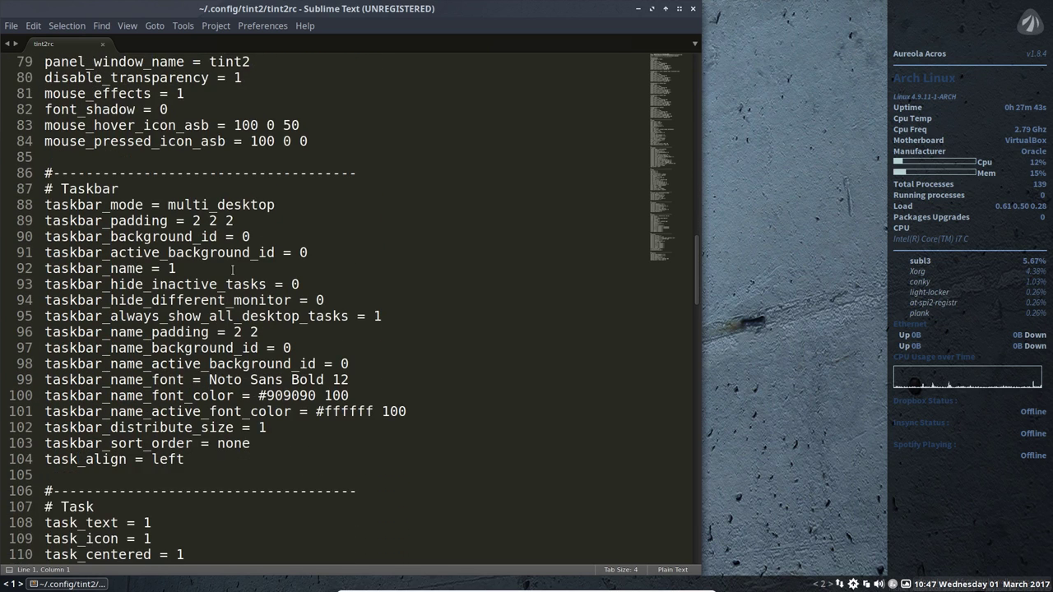
pyautogui.scroll(-5, 232, 270)
pyautogui.scroll(-3, 232, 270)
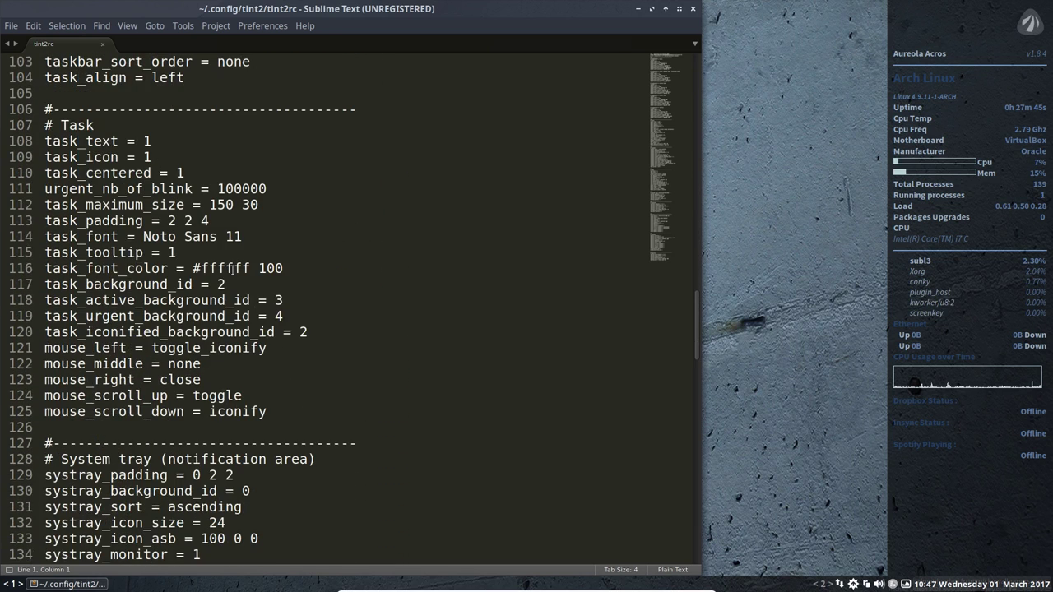
pyautogui.doubleClick(220, 267)
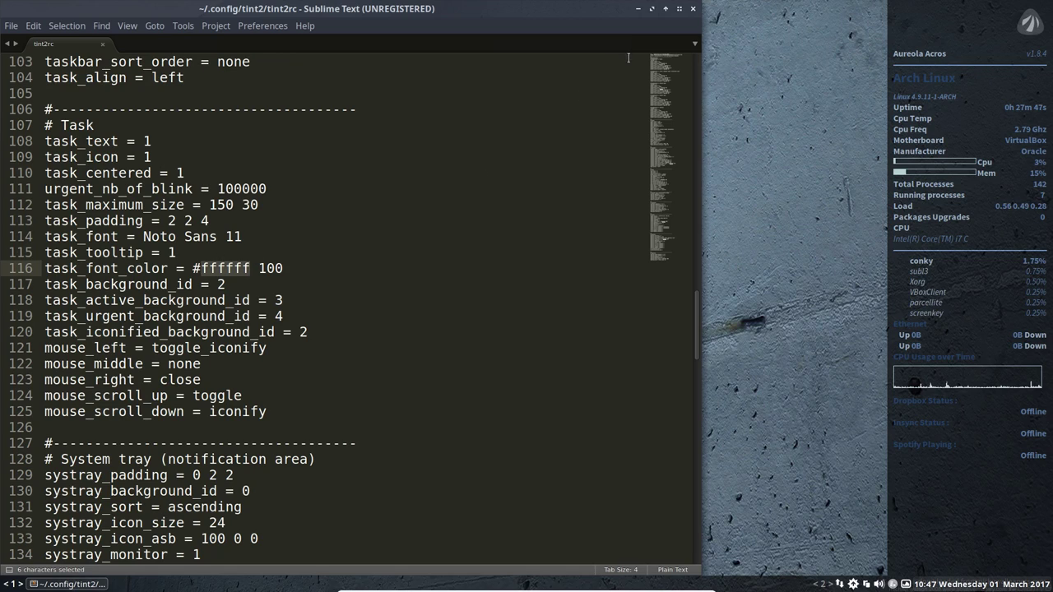
pyautogui.click(695, 11)
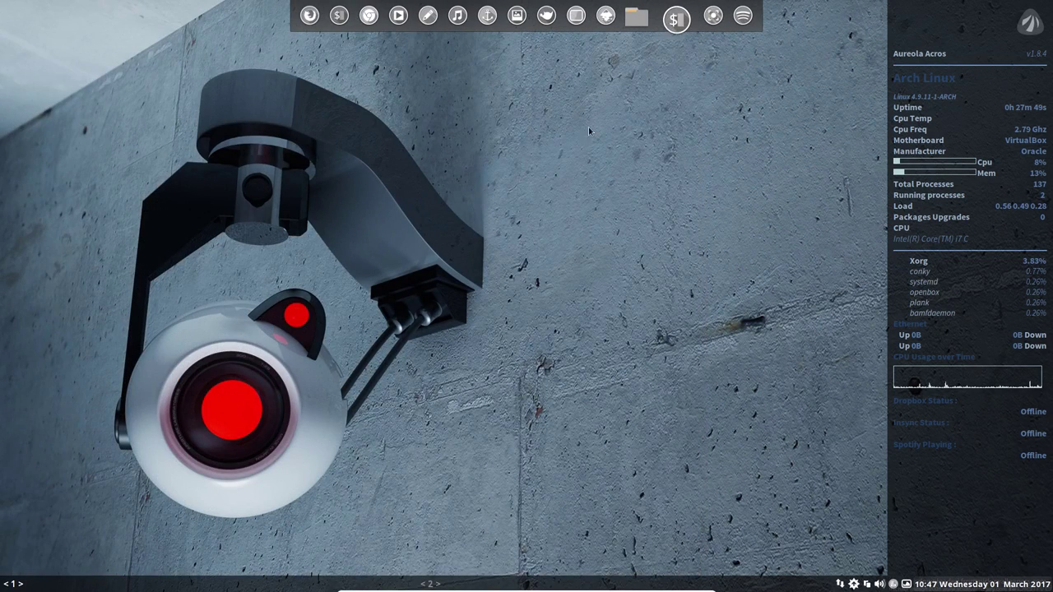
# Launch tint2conf, open the properties of the tint2rc theme in ~/.config/tint2, and enlarge the Properties window
pyautogui.rightClick(498, 186)
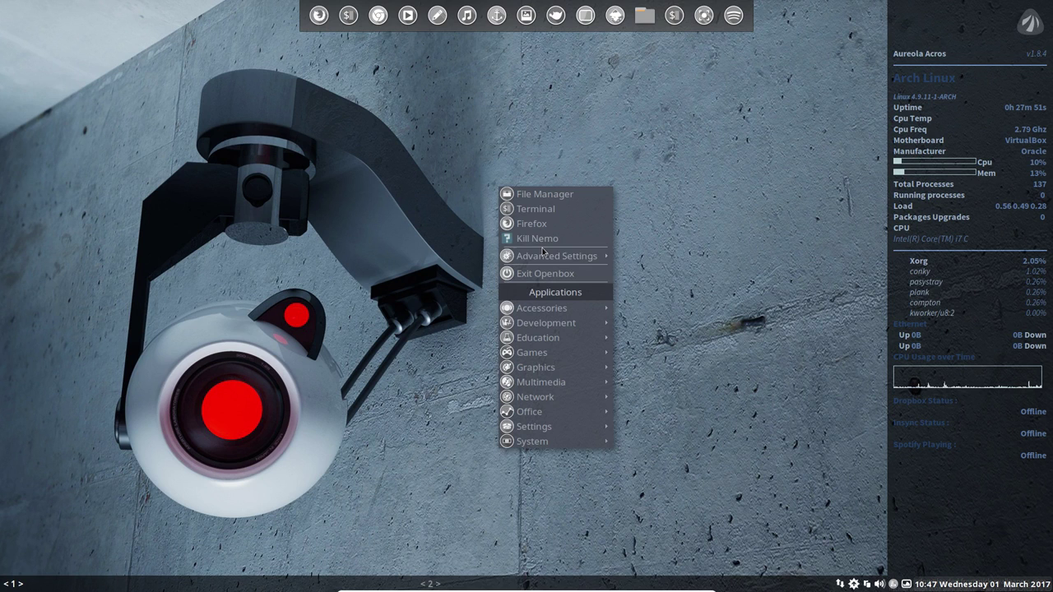
pyautogui.moveTo(599, 256)
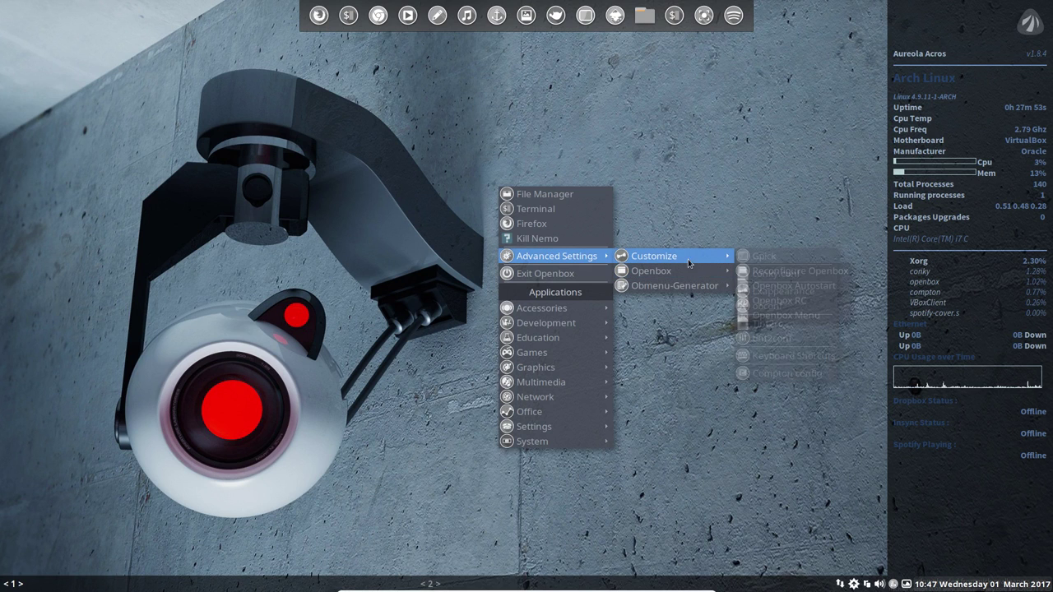
pyautogui.click(774, 338)
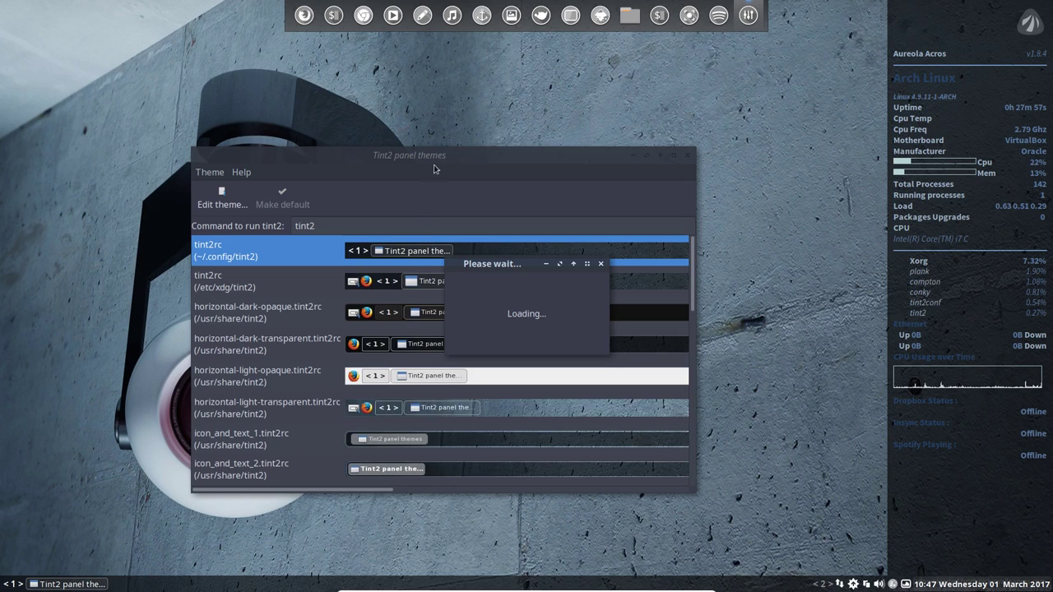
pyautogui.moveTo(436, 160); pyautogui.dragTo(496, 138)
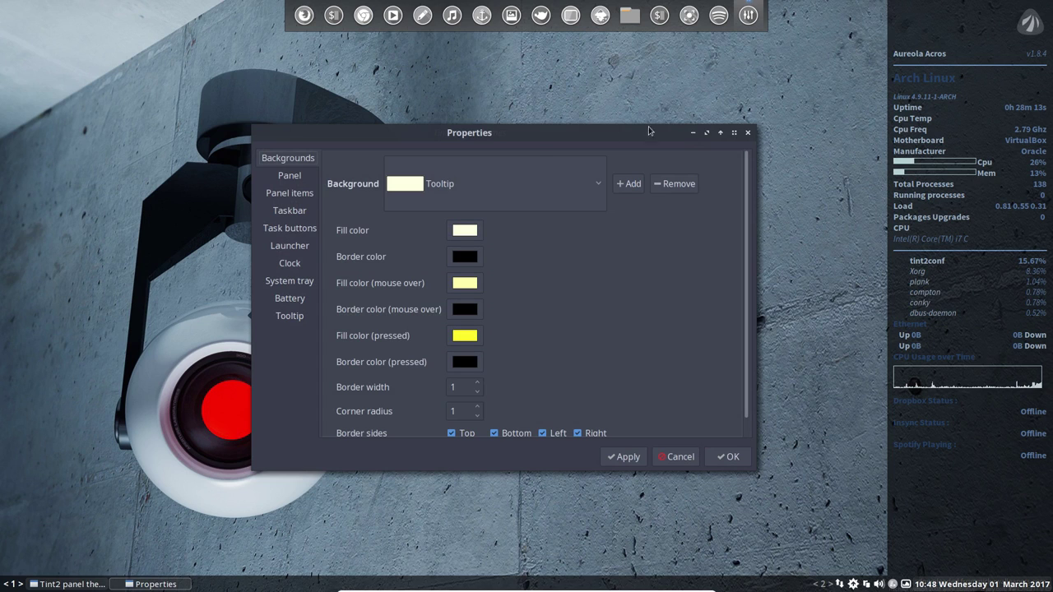
pyautogui.moveTo(535, 137); pyautogui.dragTo(536, 80)
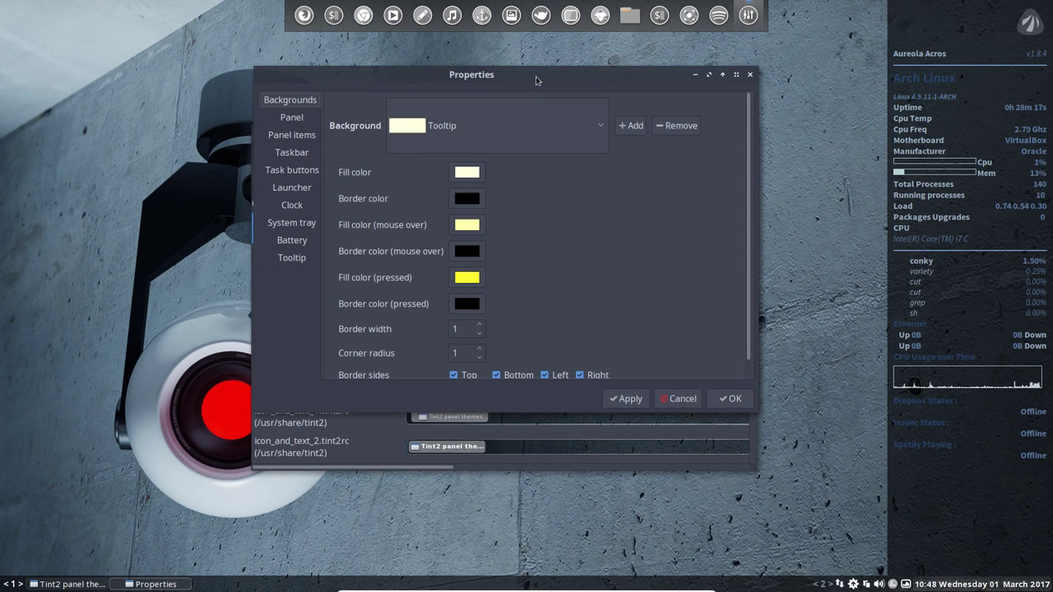
pyautogui.moveTo(536, 80); pyautogui.dragTo(487, 82)
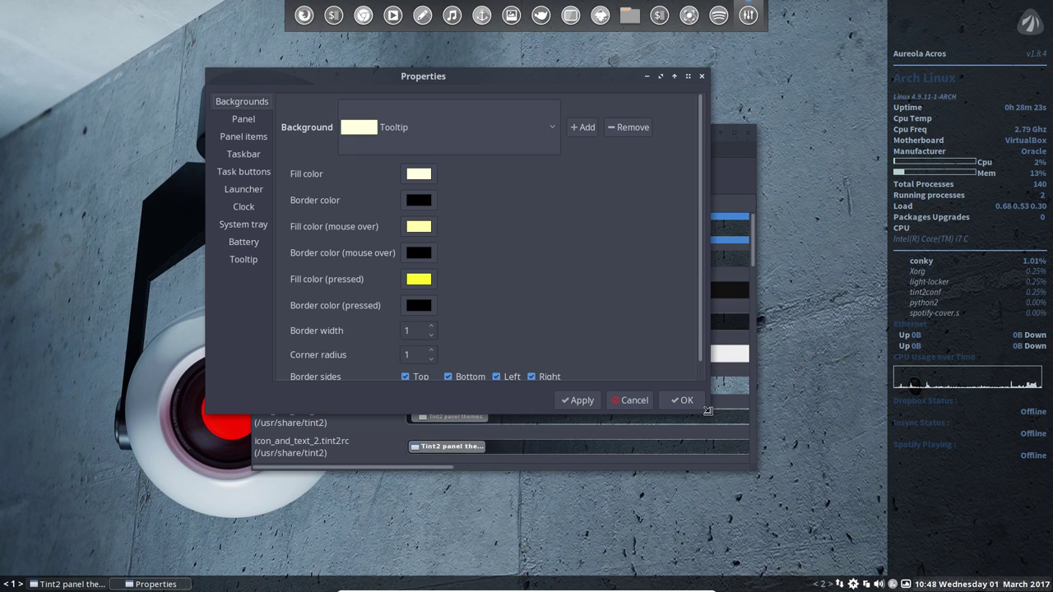
pyautogui.moveTo(708, 416); pyautogui.dragTo(802, 511)
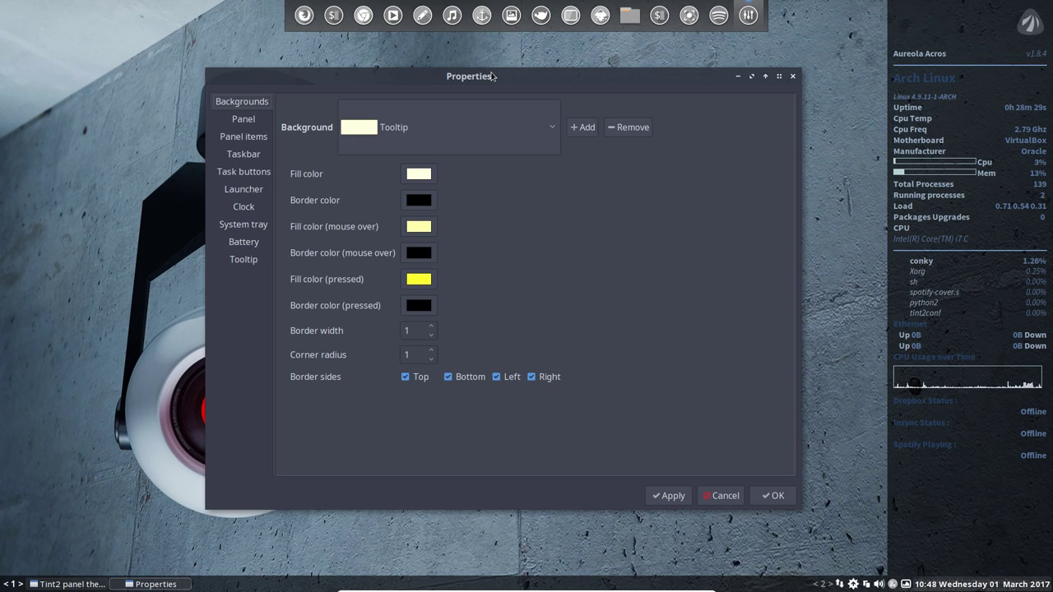
# Look through the theme's settings pages from Panel to Tooltip, including the panel's autohide options, and apply the theme from the System tray page
pyautogui.click(236, 122)
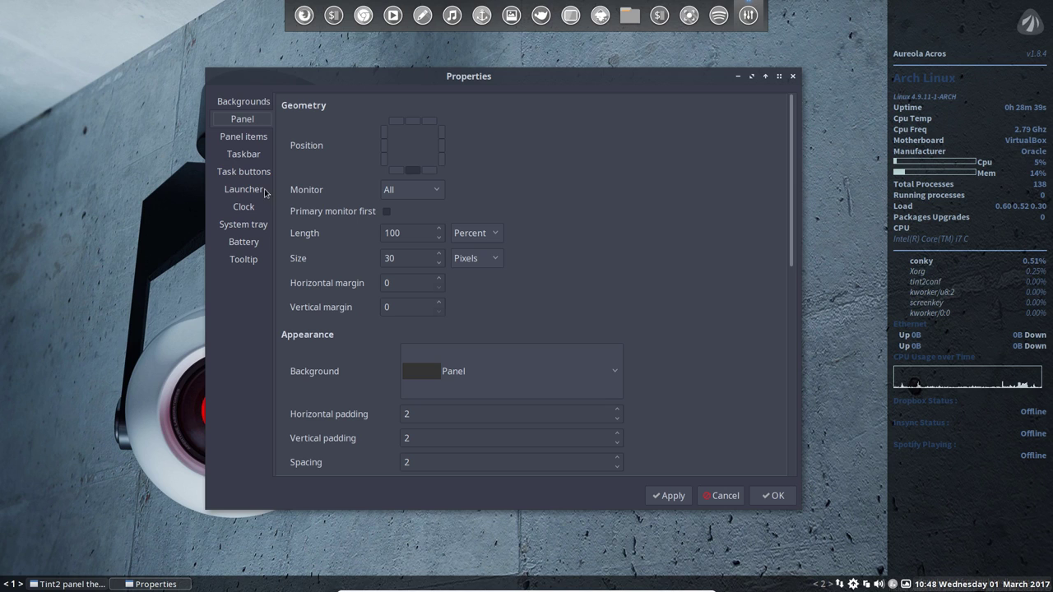
pyautogui.moveTo(789, 261); pyautogui.dragTo(798, 506)
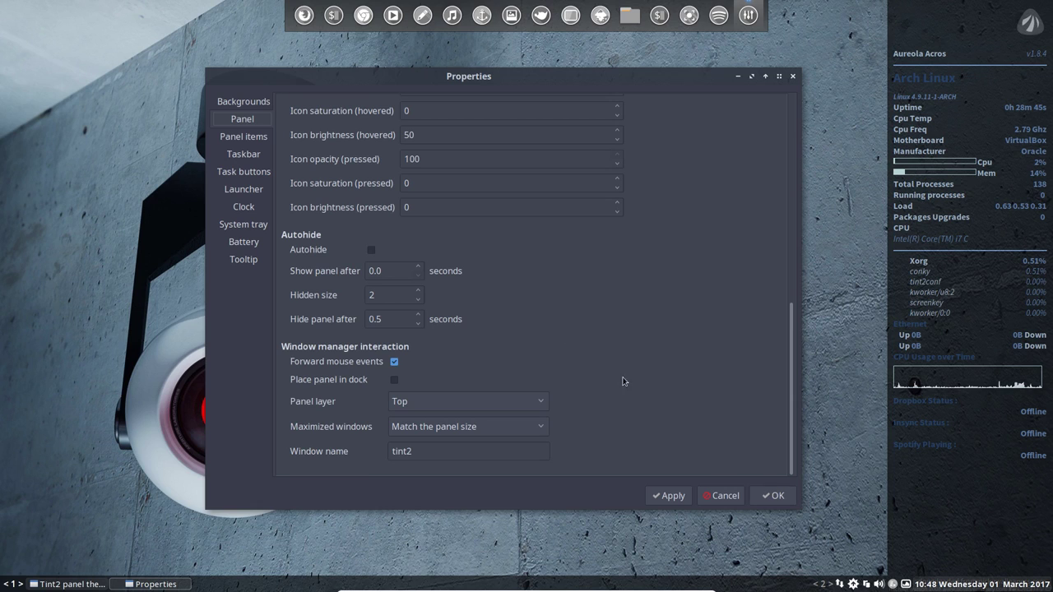
pyautogui.click(240, 142)
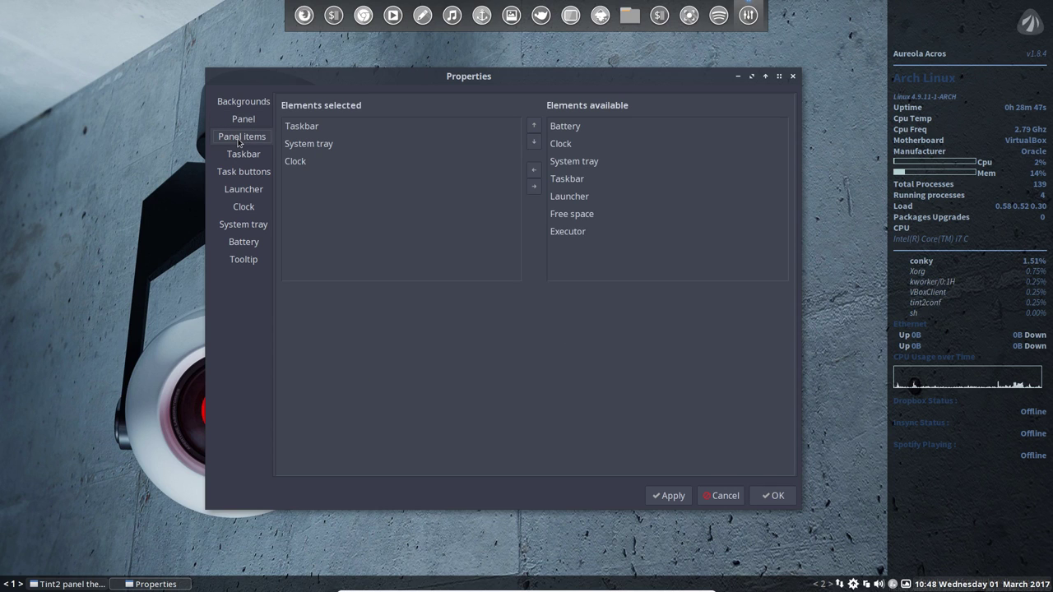
pyautogui.click(243, 155)
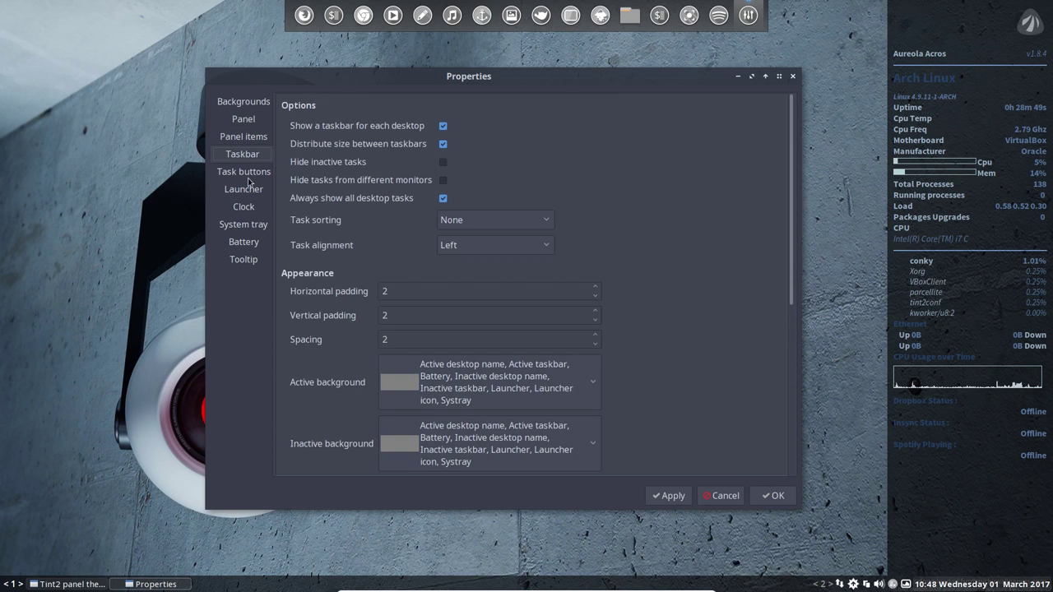
pyautogui.click(248, 176)
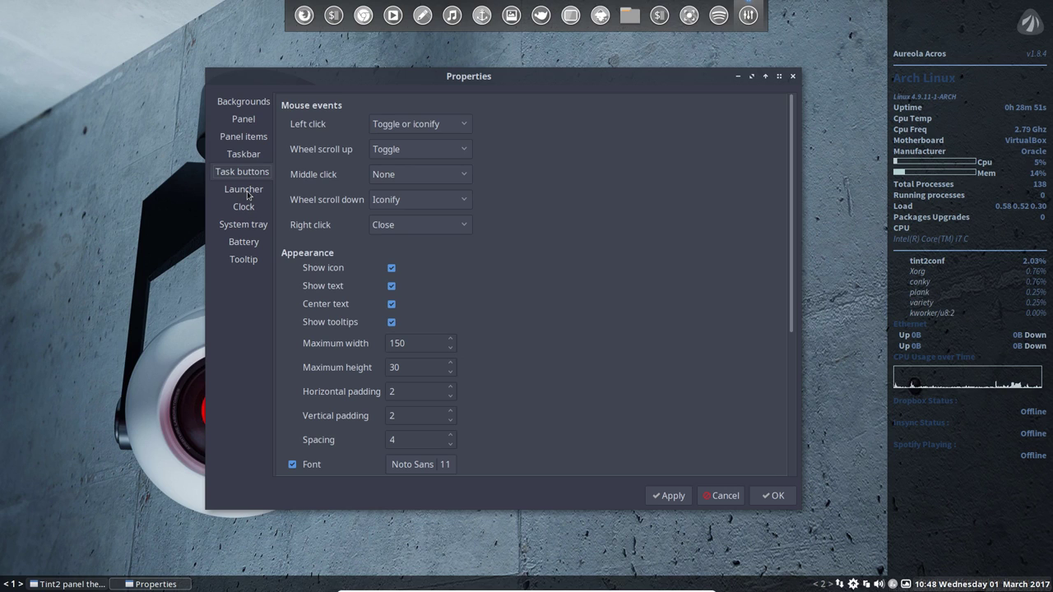
pyautogui.click(248, 192)
pyautogui.click(249, 210)
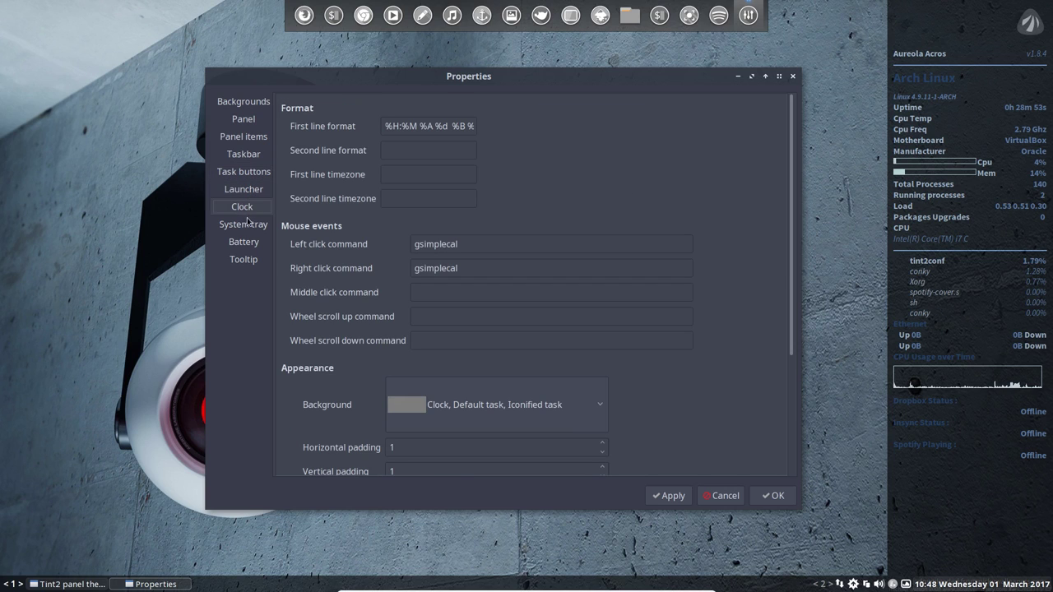
pyautogui.click(247, 226)
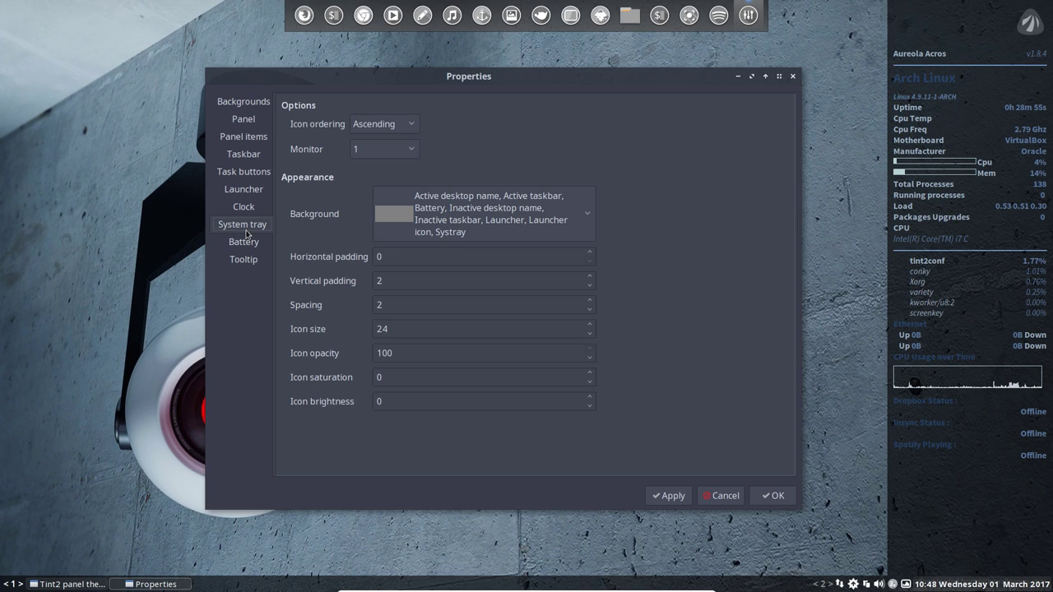
pyautogui.click(668, 496)
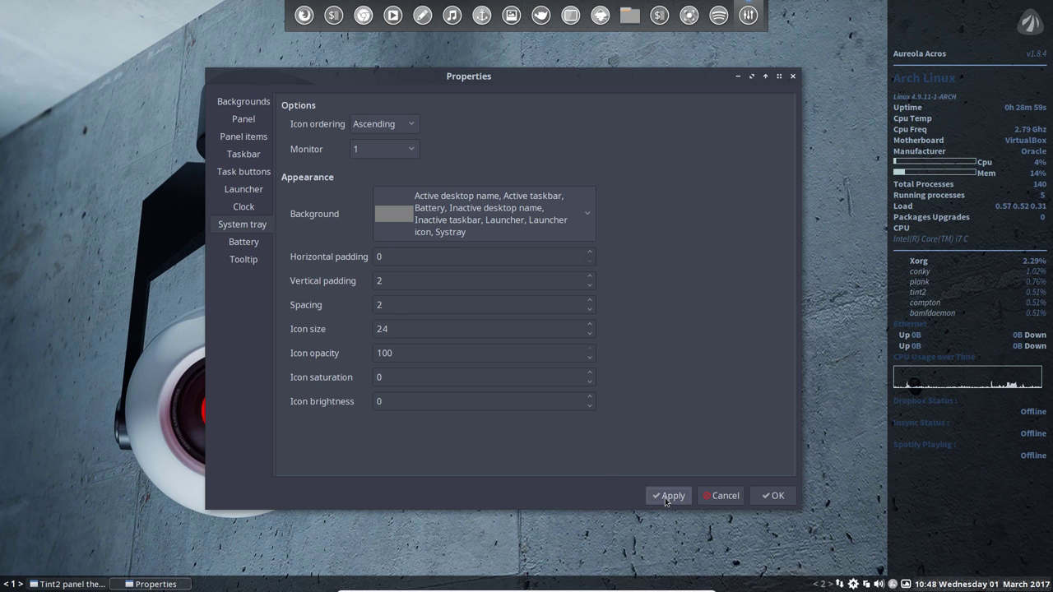
pyautogui.click(241, 242)
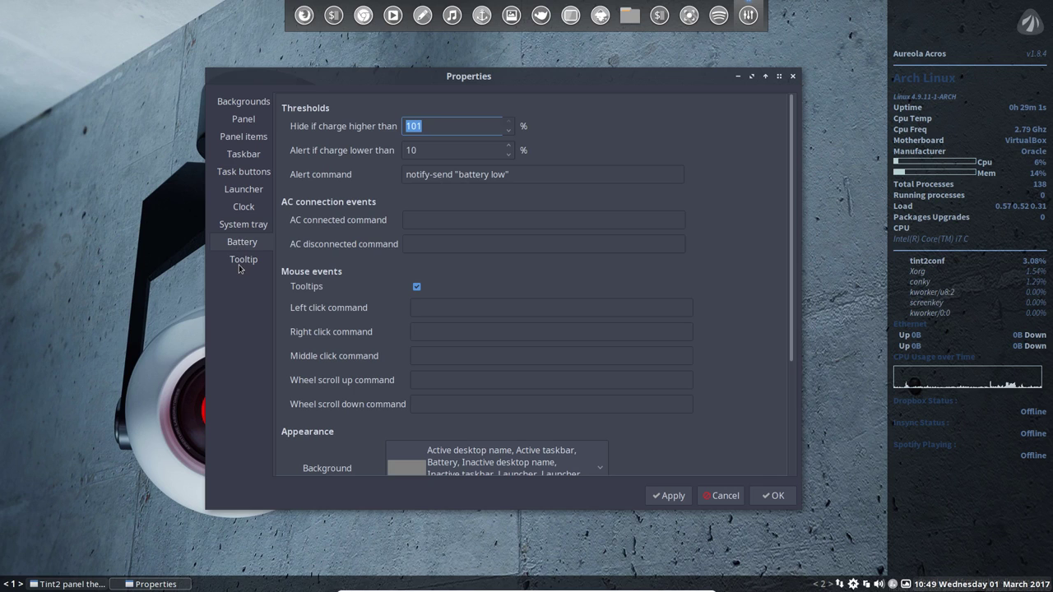
pyautogui.click(240, 264)
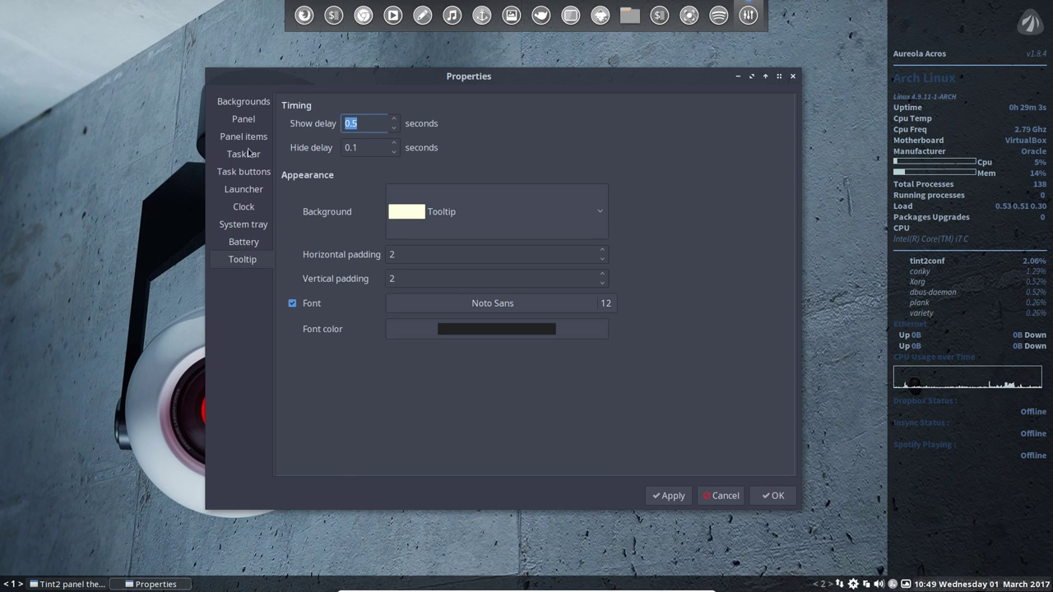
# Show the colour and border settings of the Panel background, and check the panel's autohide and window manager interaction options
pyautogui.click(250, 122)
pyautogui.click(250, 106)
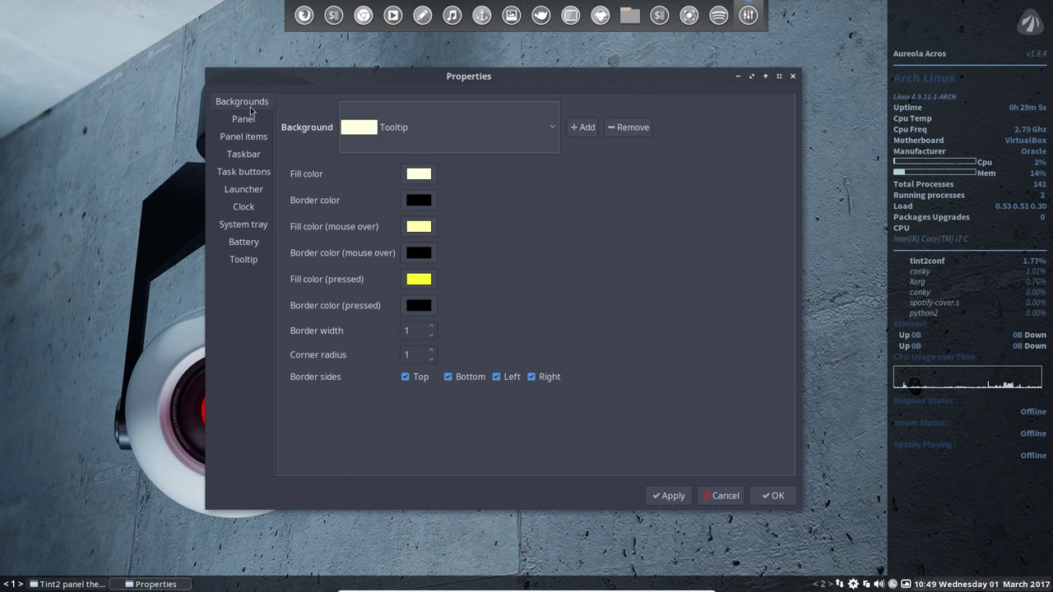
pyautogui.click(556, 129)
pyautogui.click(539, 69)
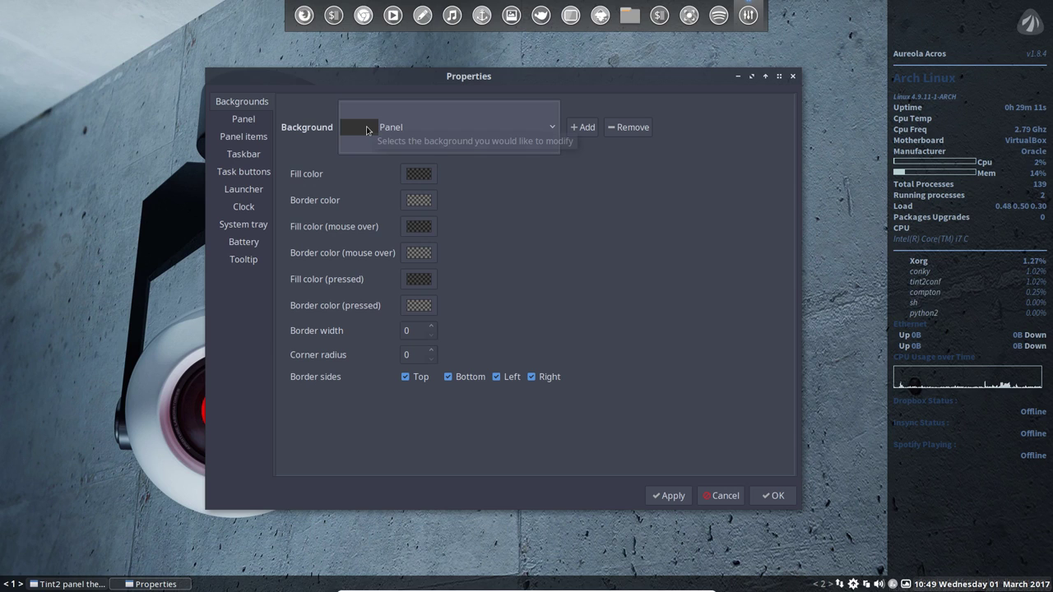
pyautogui.click(555, 131)
pyautogui.click(634, 221)
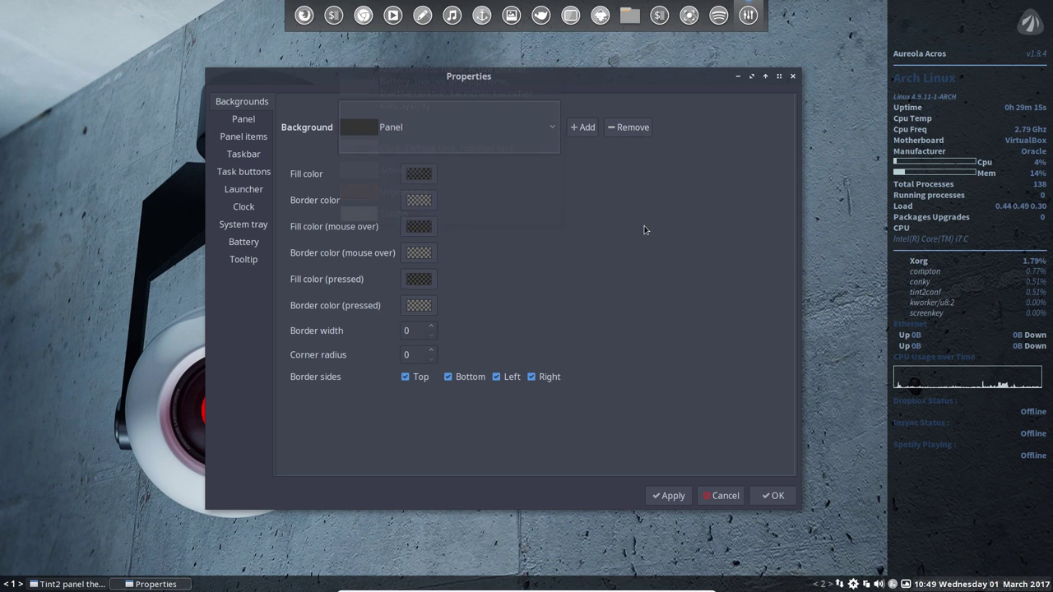
pyautogui.click(253, 124)
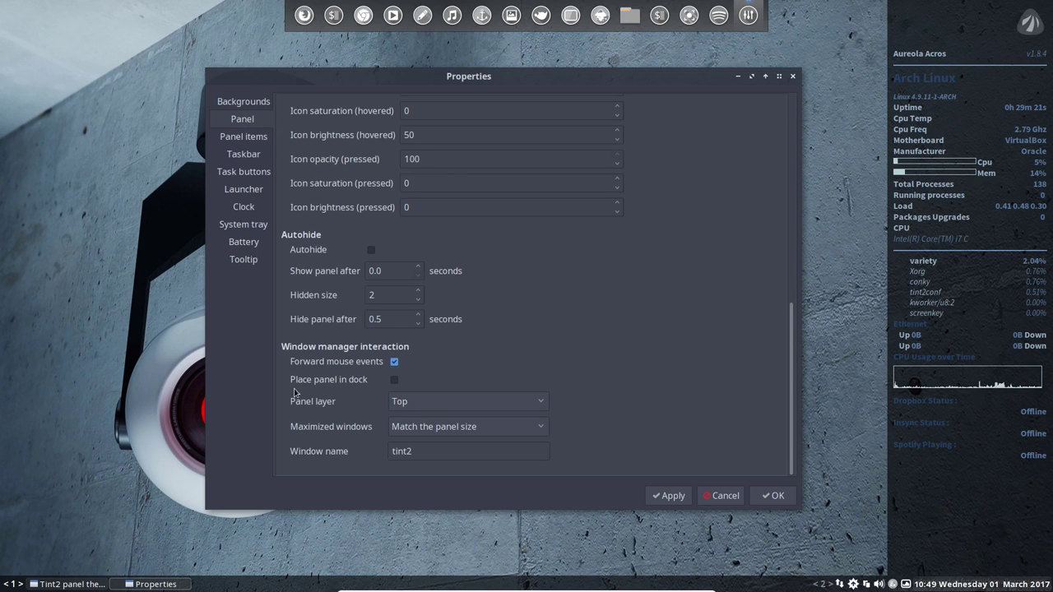
# Add Launcher to the selected panel items as a trial, and remove it from them again
pyautogui.click(246, 139)
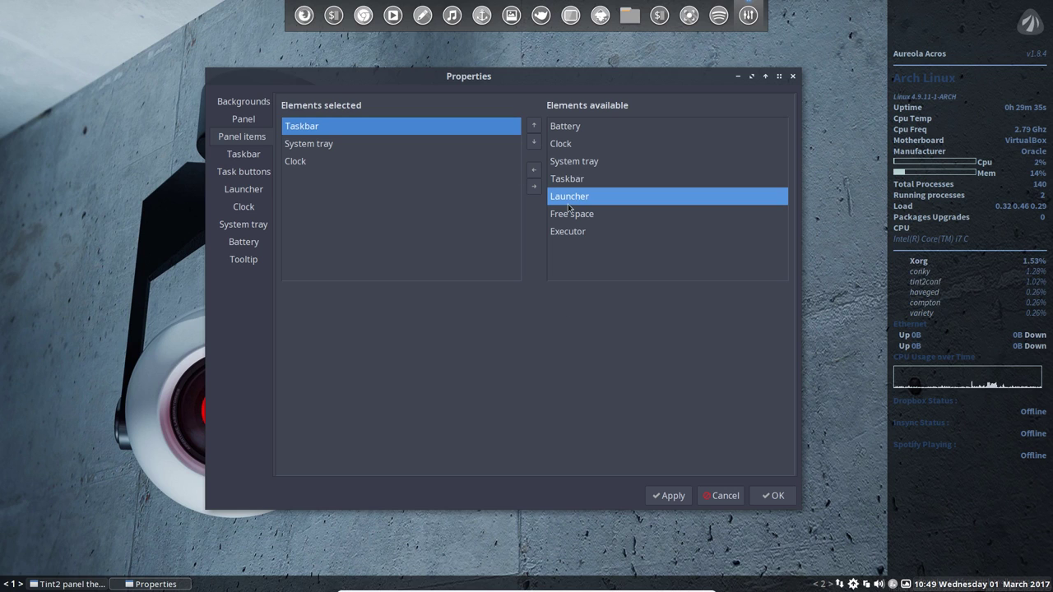
pyautogui.click(532, 173)
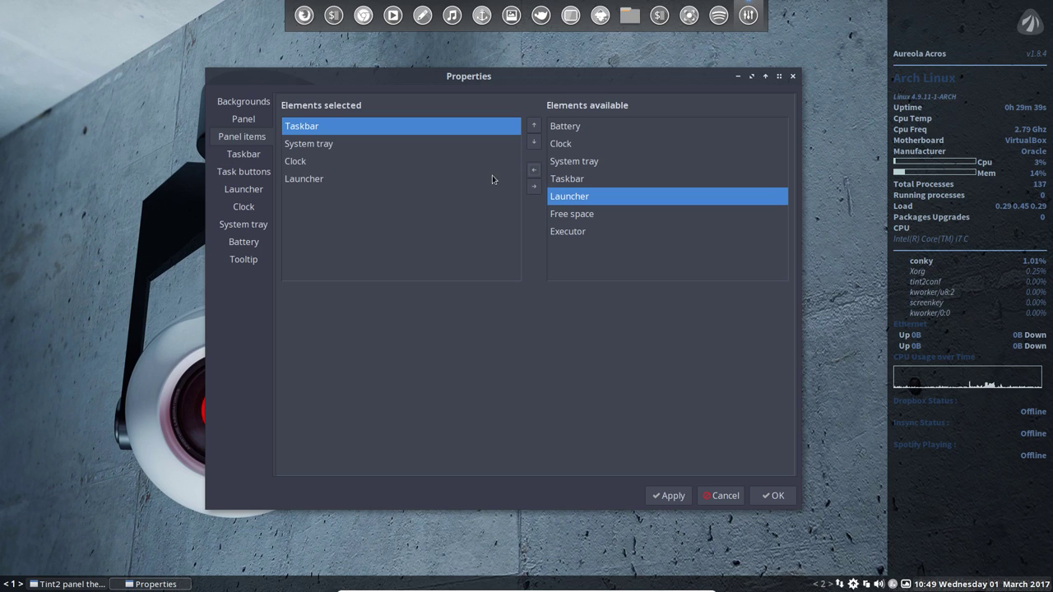
pyautogui.click(292, 180)
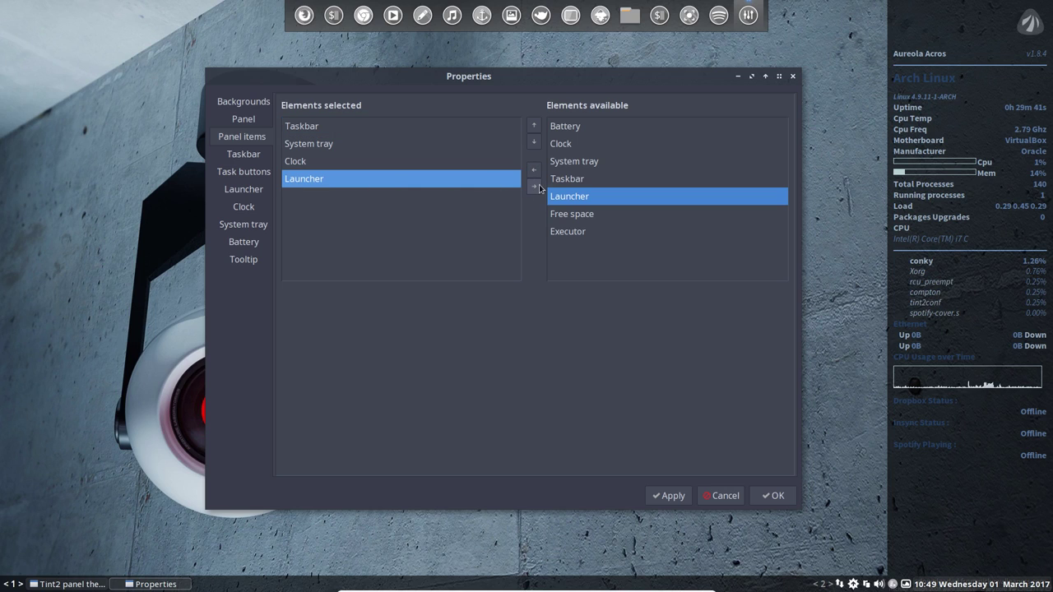
pyautogui.click(532, 188)
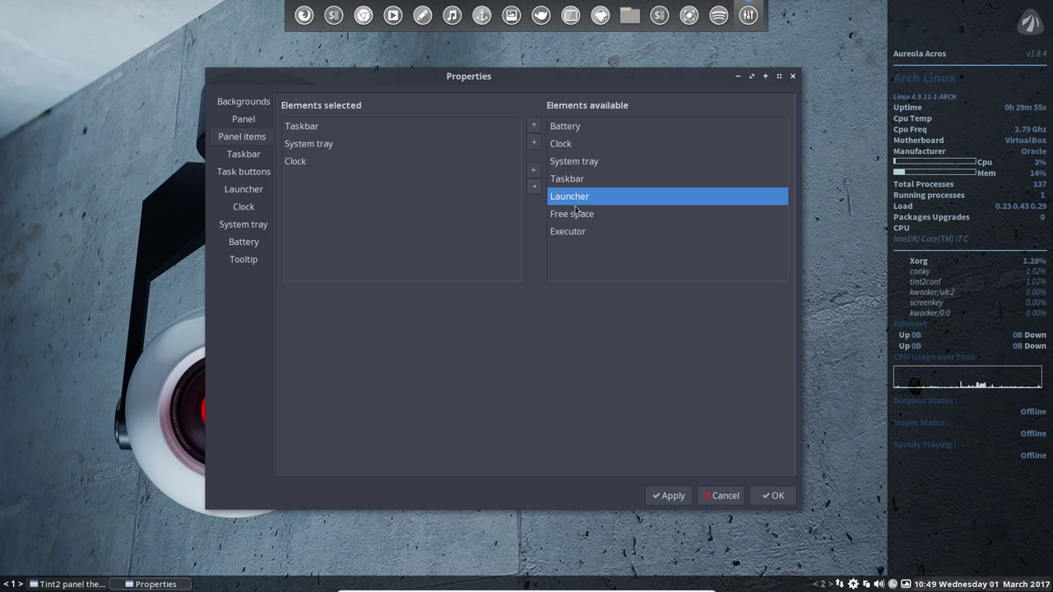
# Review the taskbar's desktop name settings, check the Desktops settings in the Openbox Configuration Manager (obconf), and close it
pyautogui.click(240, 156)
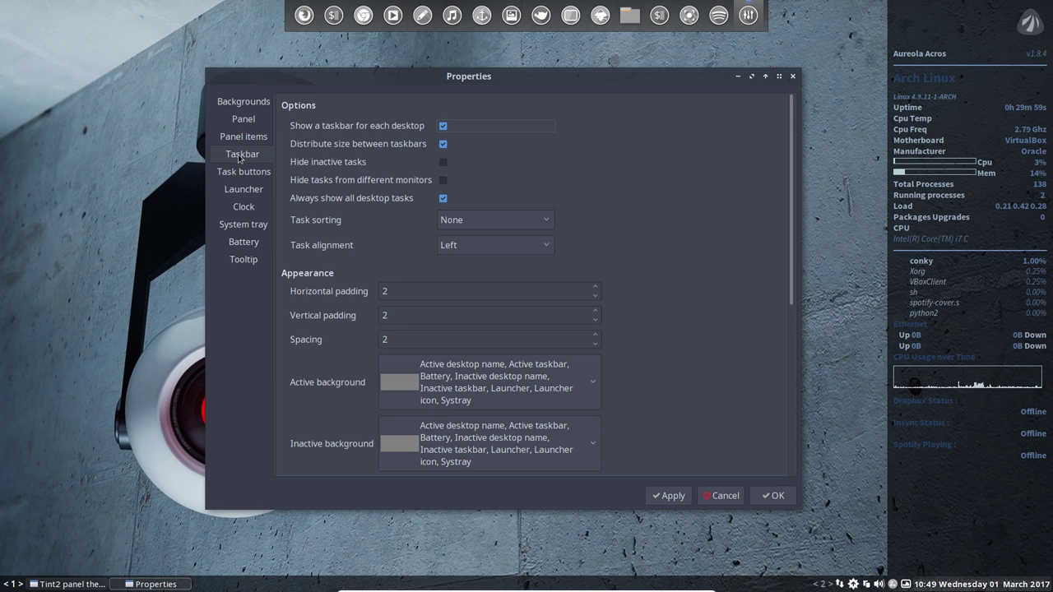
pyautogui.moveTo(789, 265); pyautogui.dragTo(794, 469)
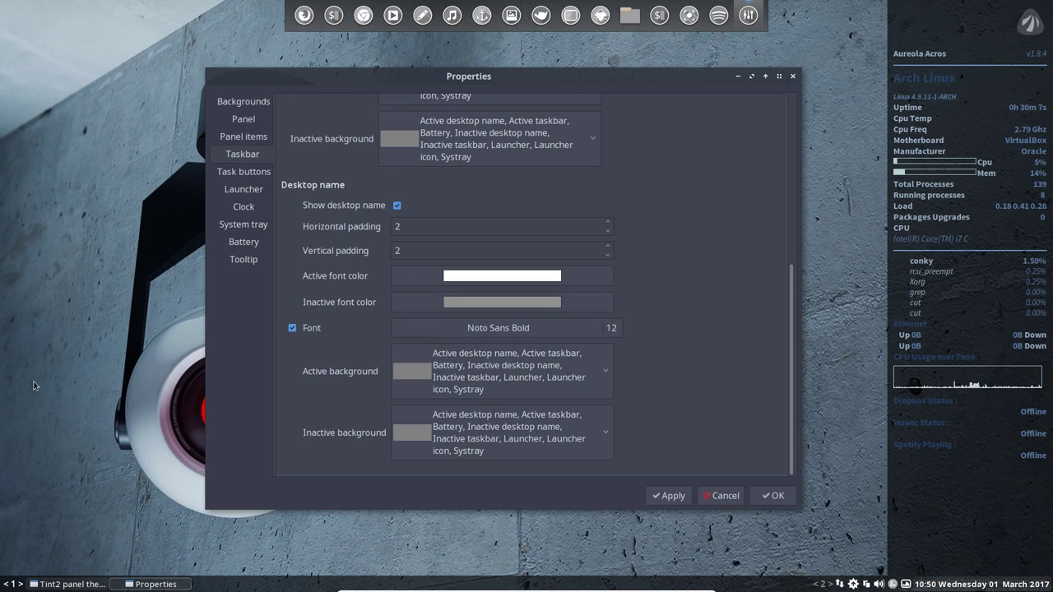
pyautogui.rightClick(81, 155)
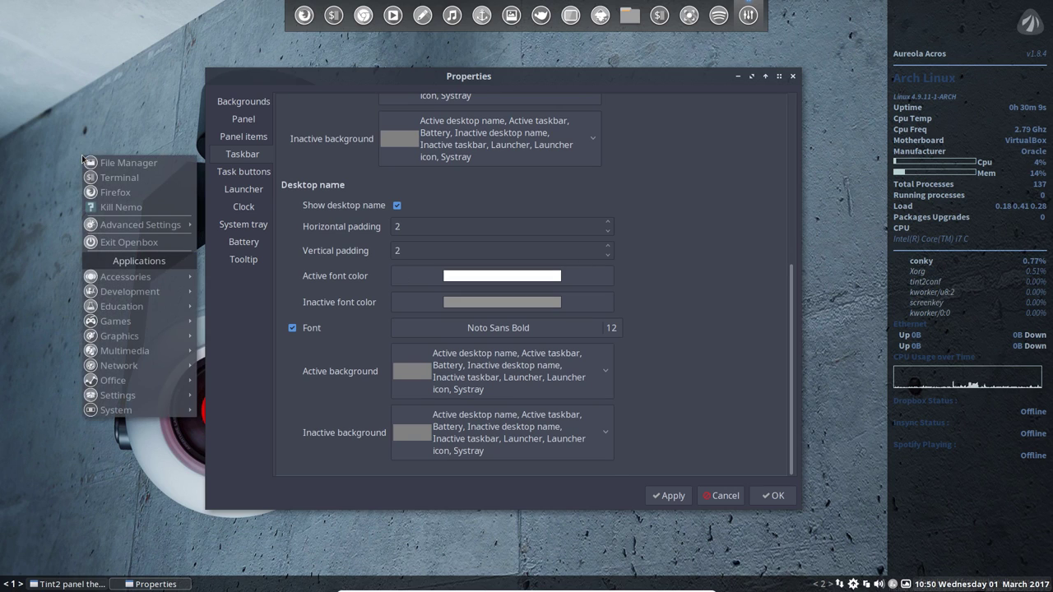
pyautogui.moveTo(155, 231)
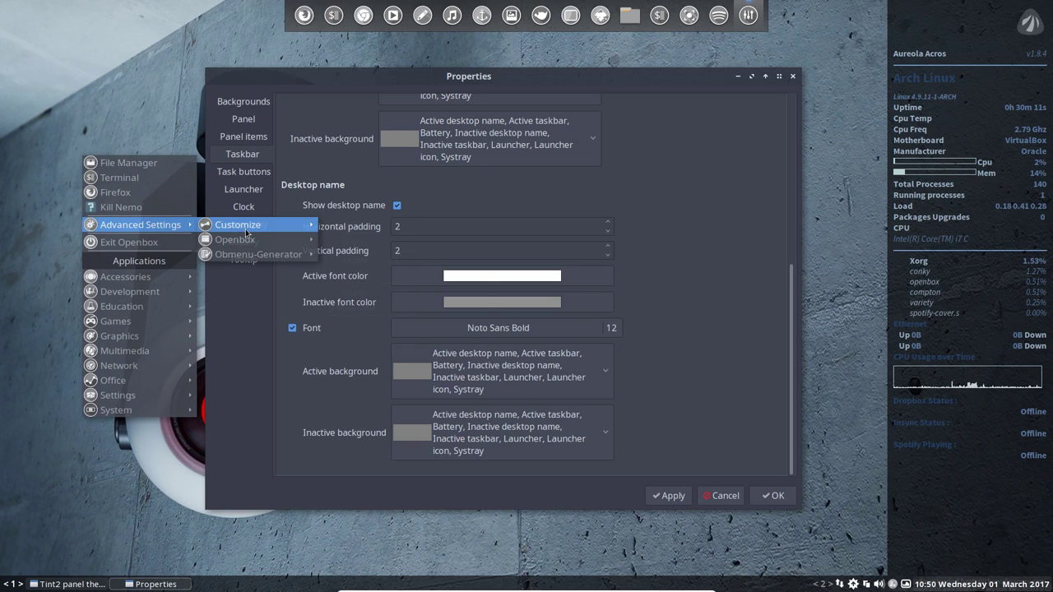
pyautogui.moveTo(263, 244)
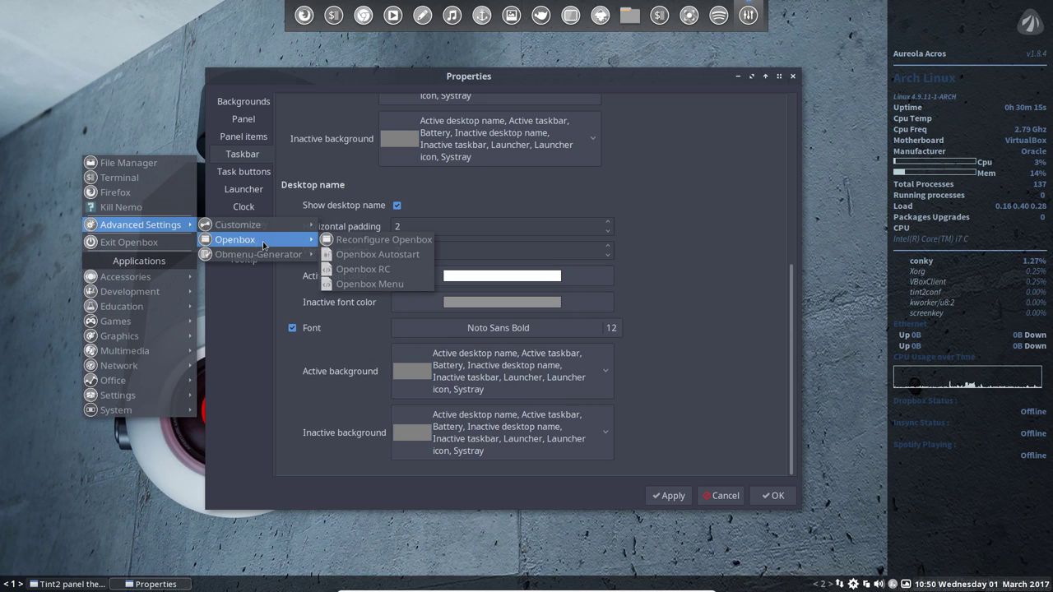
pyautogui.moveTo(281, 227)
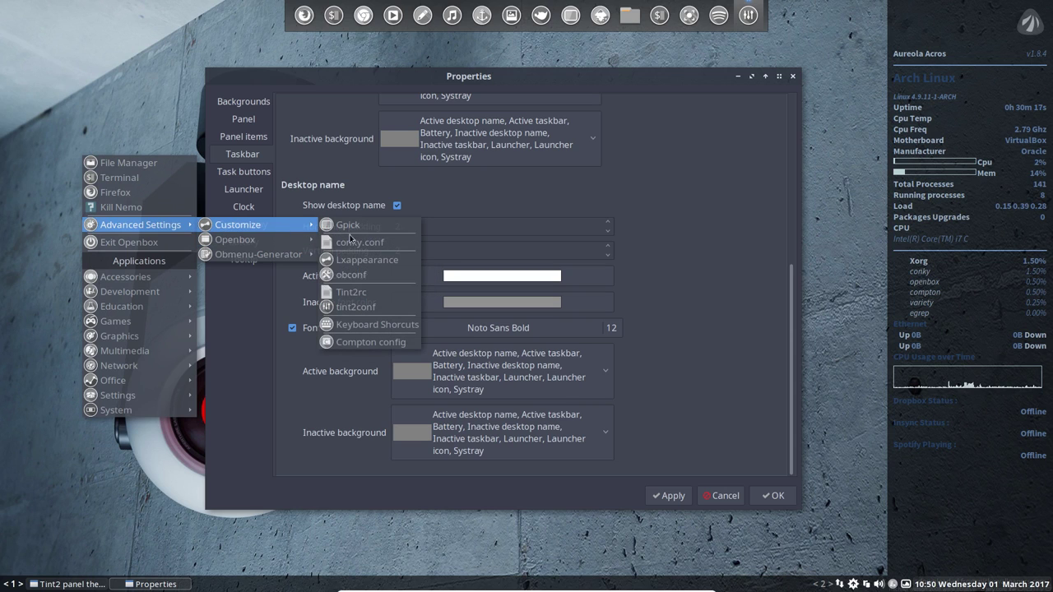
pyautogui.click(367, 281)
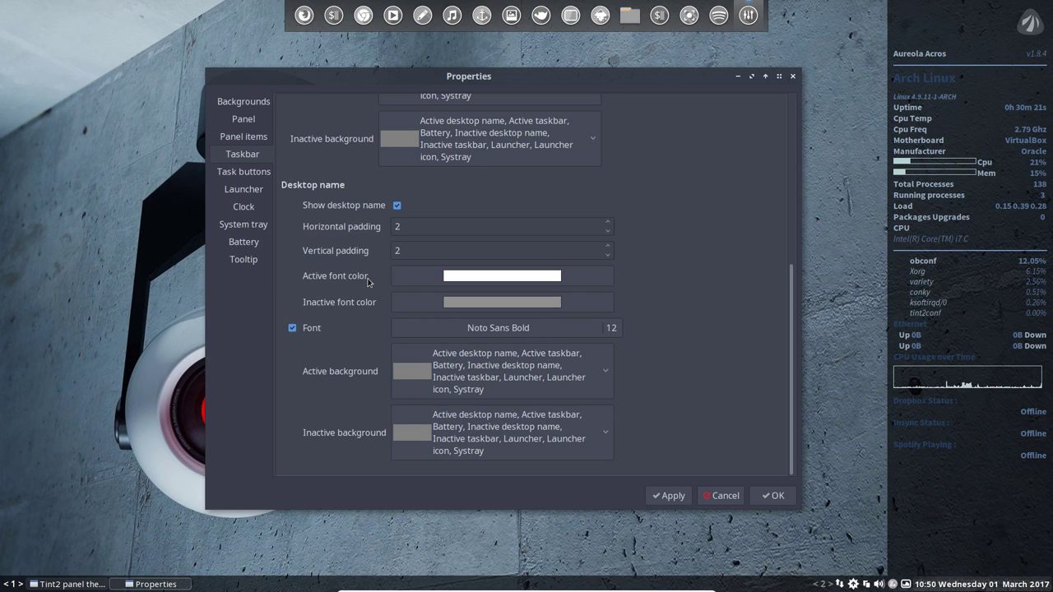
pyautogui.click(47, 352)
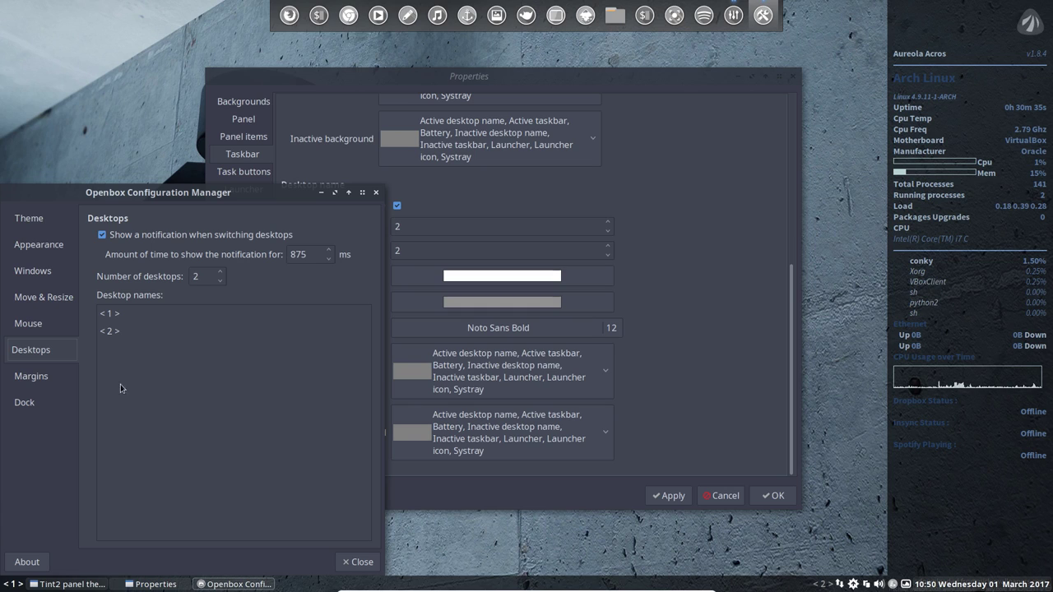
pyautogui.click(359, 561)
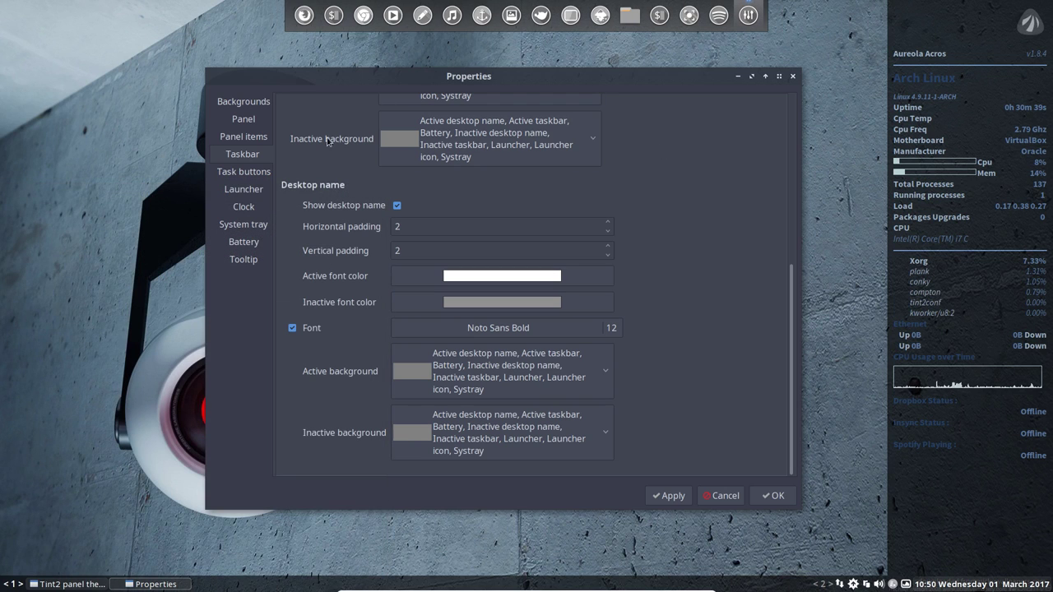
# Check the task buttons' mouse events, and try adding Avahi SSH Server Browser to the launcher applications twice, removing both entries again
pyautogui.click(255, 171)
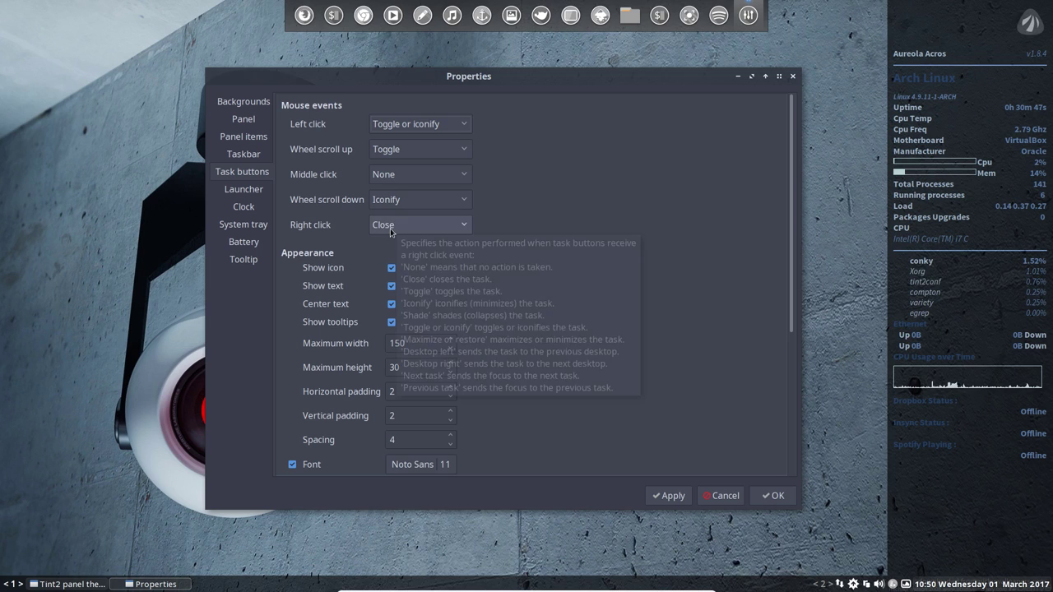
pyautogui.click(247, 190)
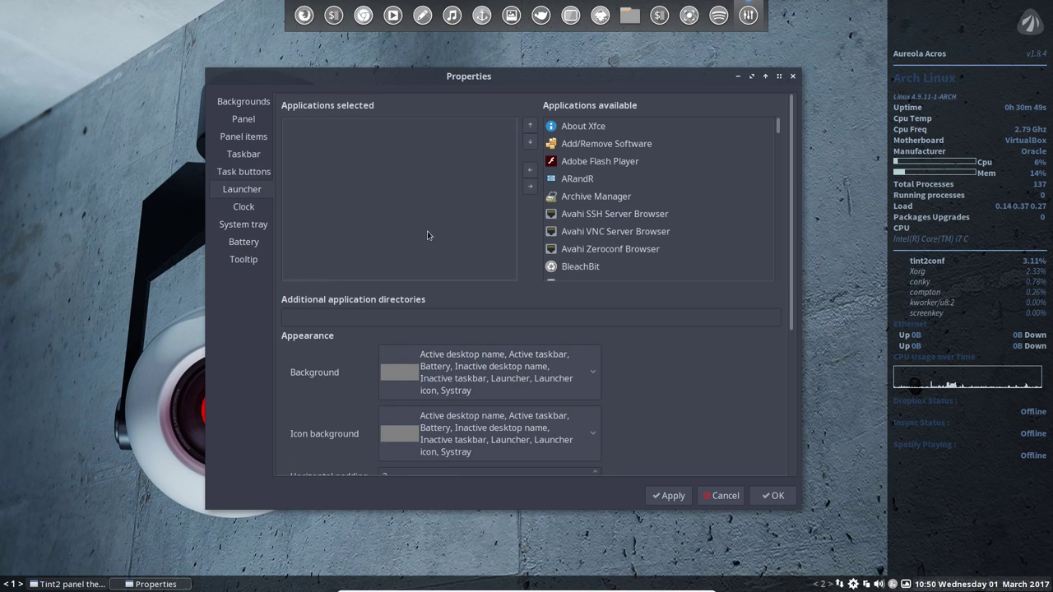
pyautogui.click(553, 165)
pyautogui.click(587, 215)
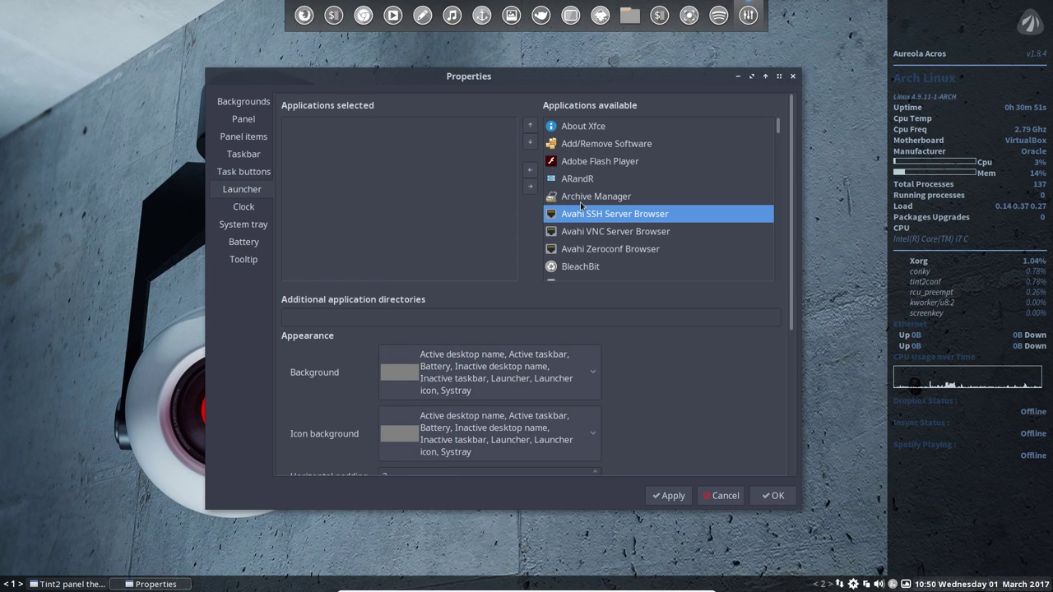
pyautogui.click(530, 170)
pyautogui.click(409, 126)
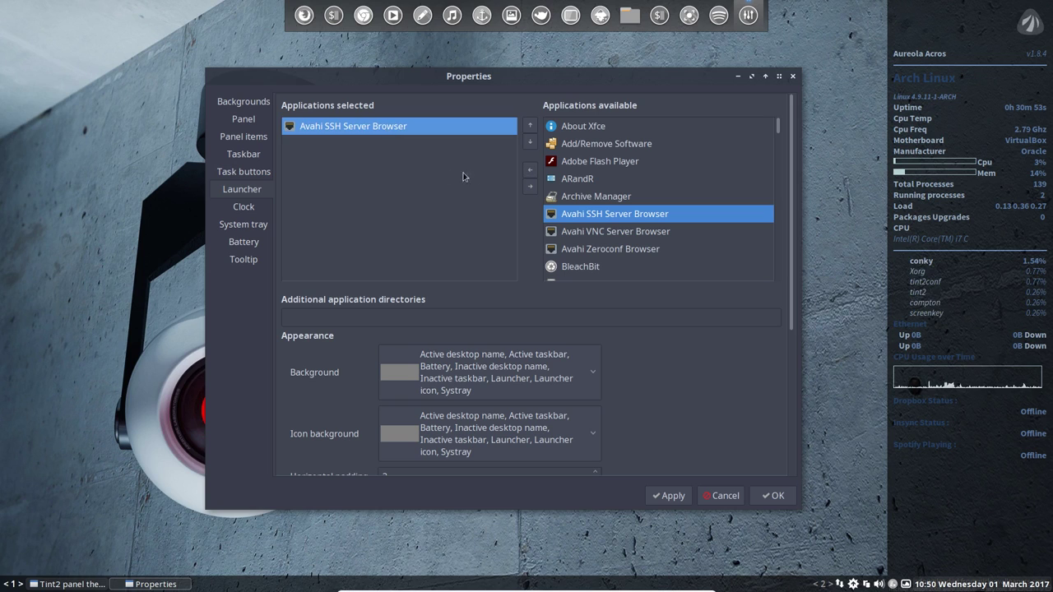
pyautogui.click(529, 174)
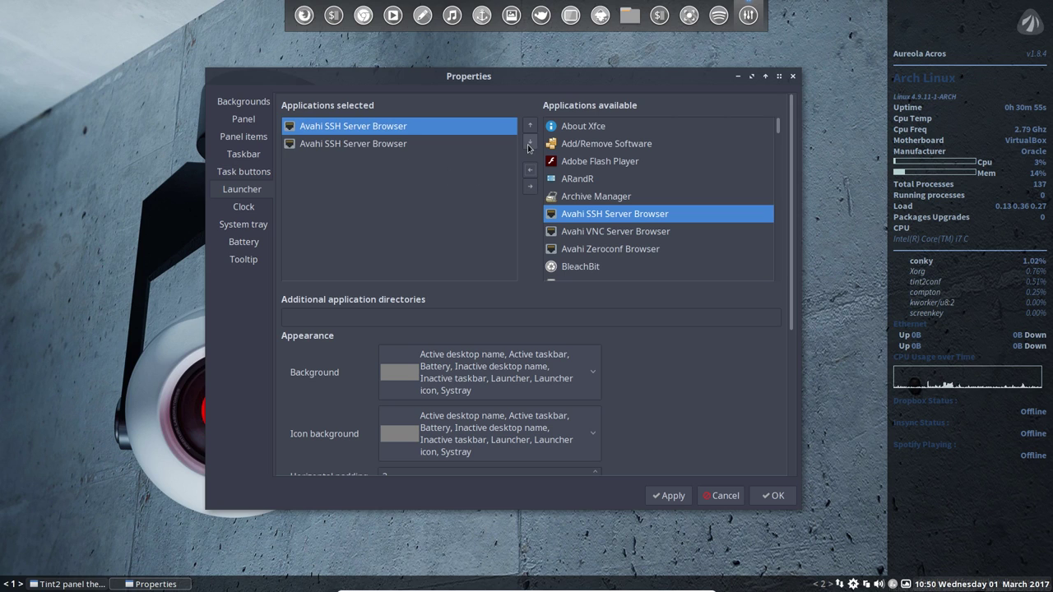
pyautogui.click(533, 188)
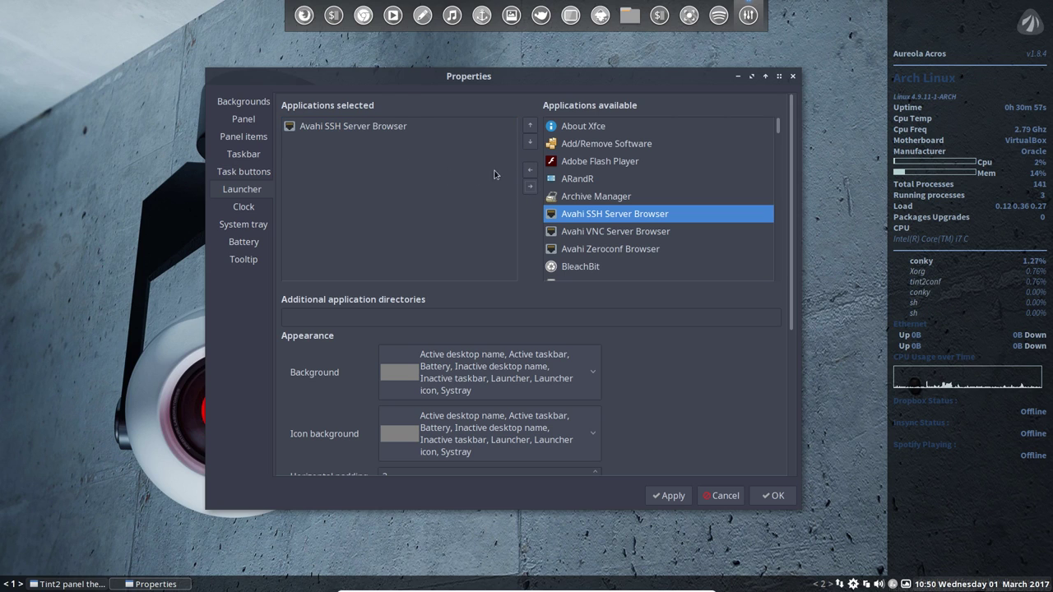
pyautogui.click(436, 133)
pyautogui.click(531, 187)
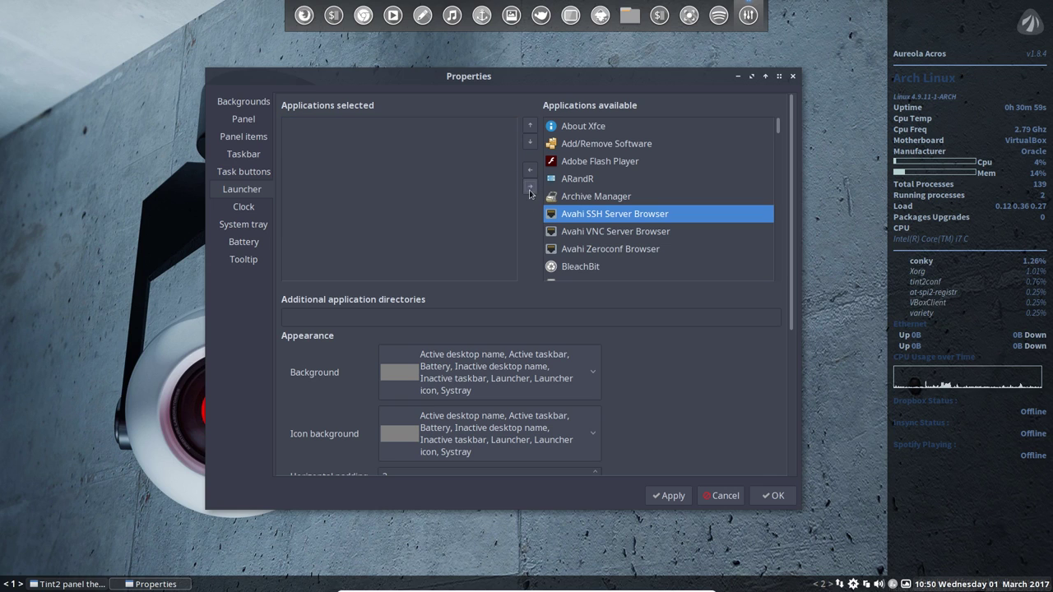
# Review the clock's time format fields and the command assigned to its left-click mouse event
pyautogui.click(249, 208)
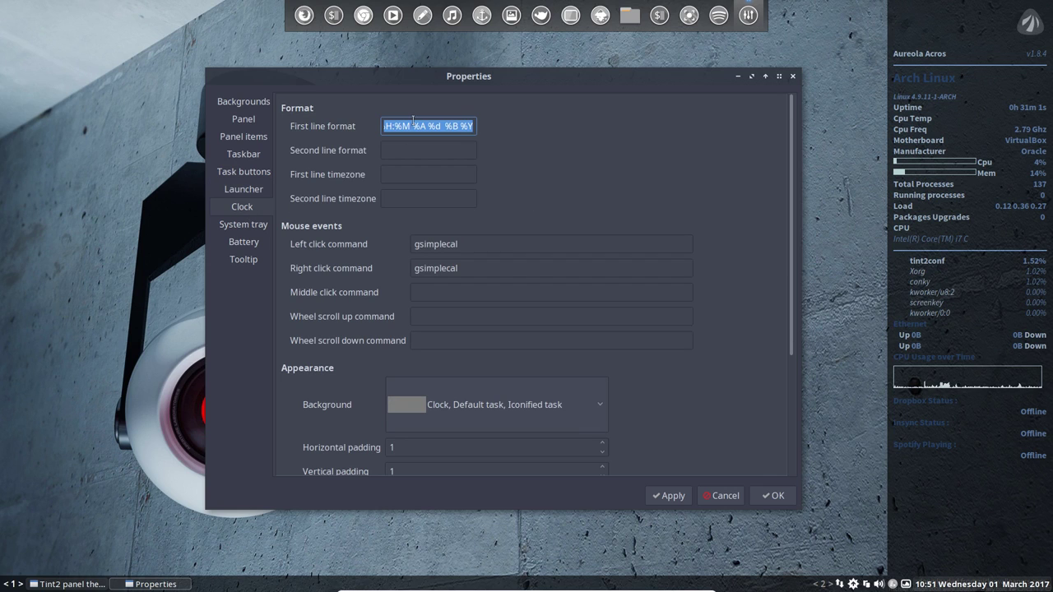
pyautogui.click(409, 150)
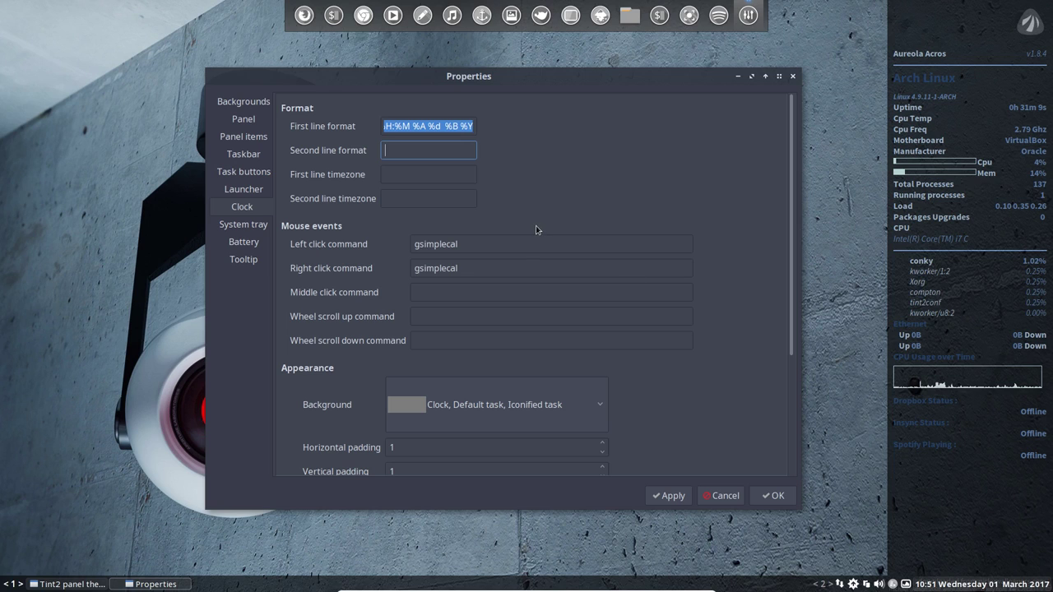
pyautogui.moveTo(477, 244); pyautogui.dragTo(355, 247)
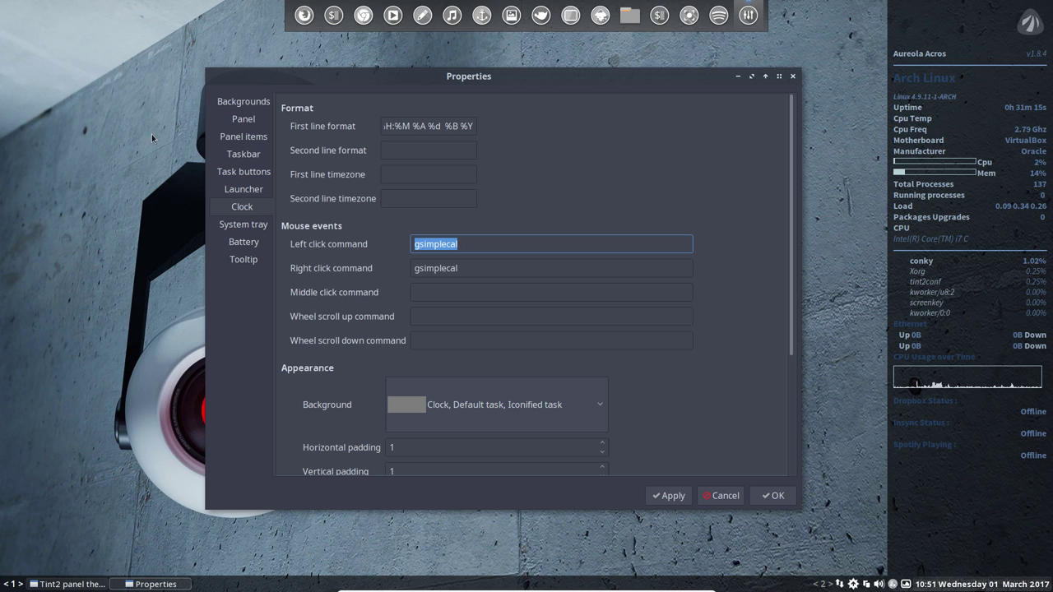
# Run orage from a new terminal to preview it as an alternative calendar, and close both the calendar and the terminal
pyautogui.hotkey('ctrl', 'alt', 't')
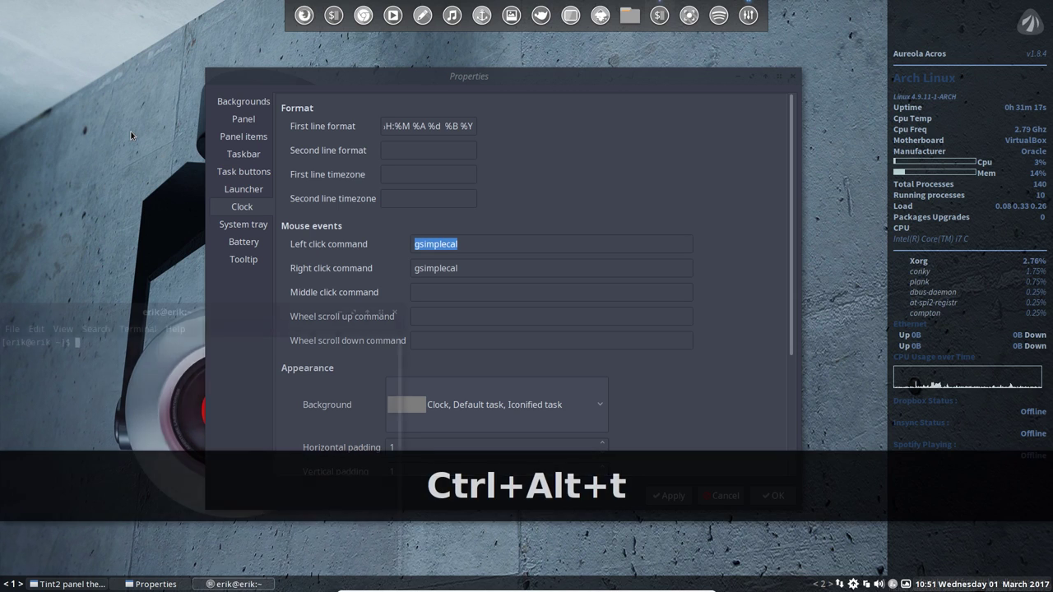
pyautogui.write('oran')
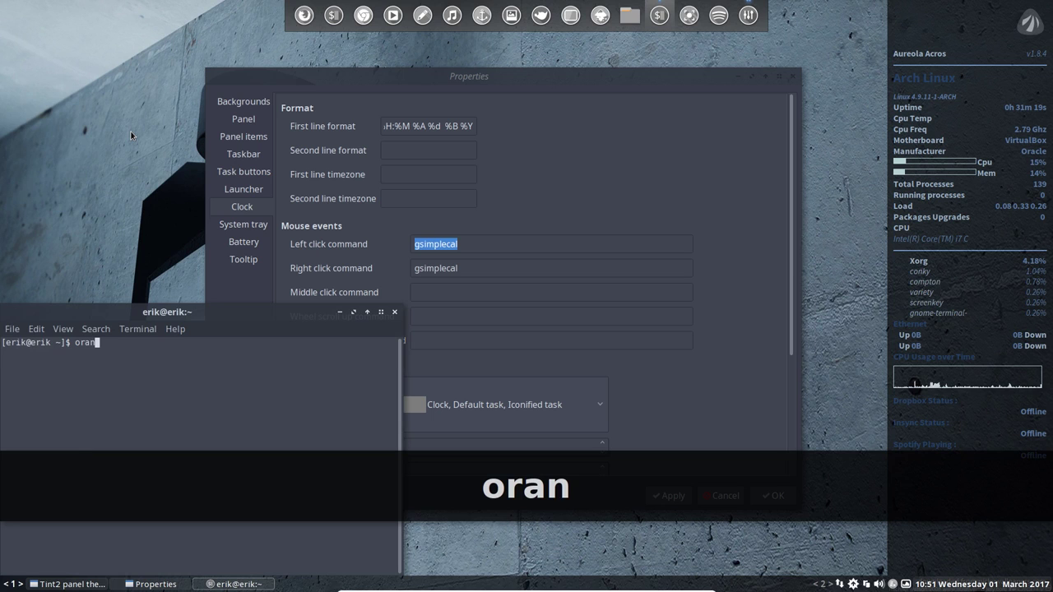
pyautogui.write('ge')
pyautogui.press('Return')
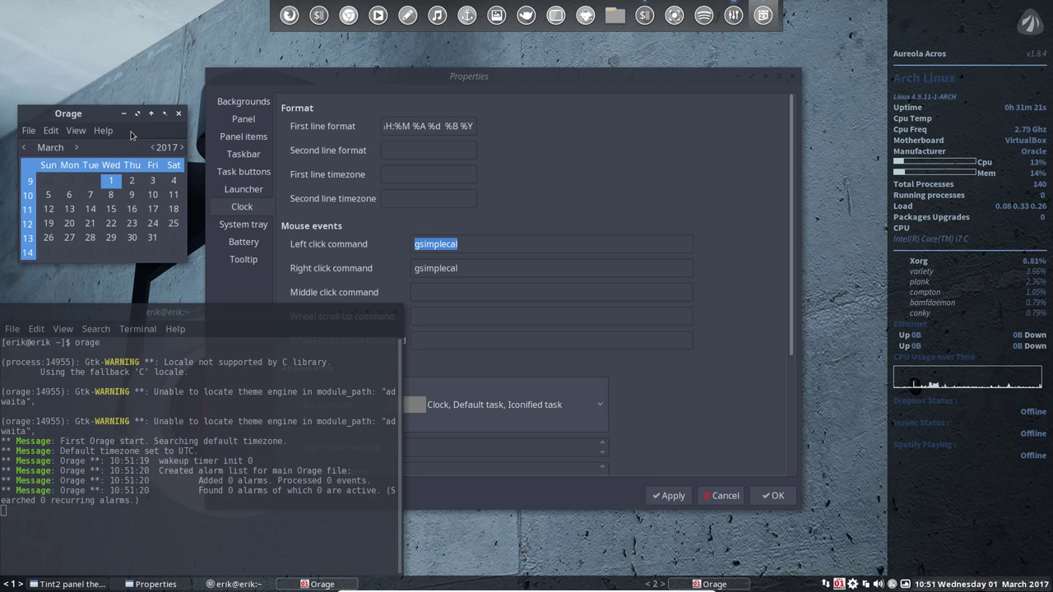
pyautogui.click(178, 112)
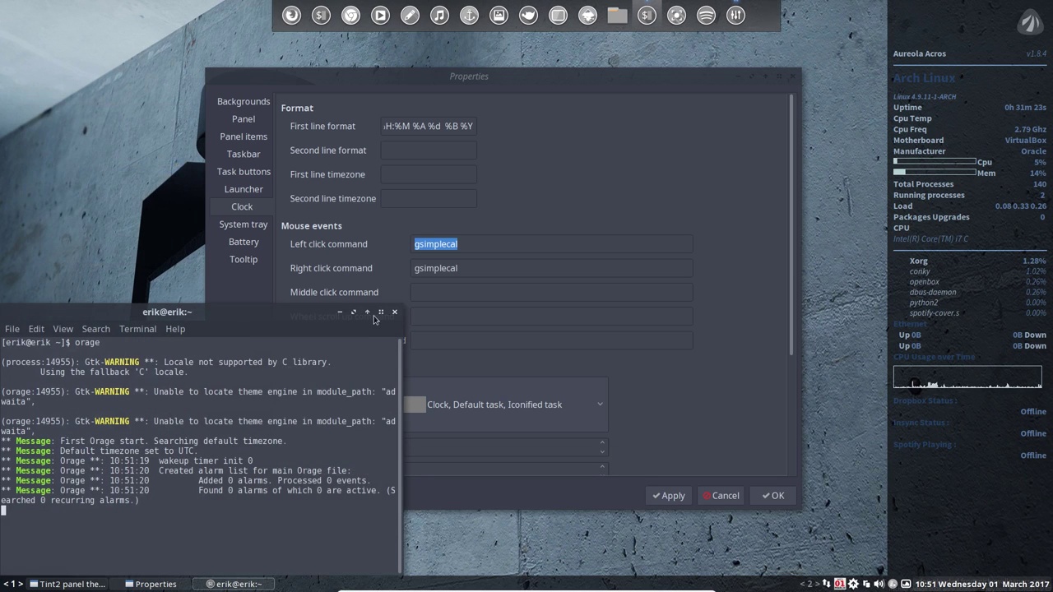
pyautogui.click(394, 311)
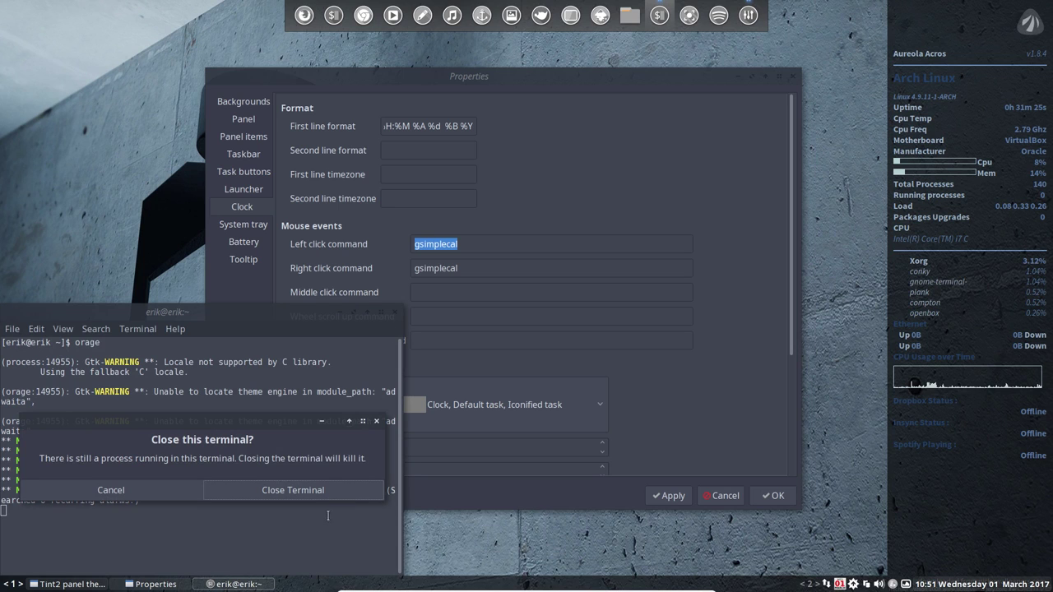
pyautogui.click(313, 493)
# Test the gsimplecal click command by showing and hiding the calendar from the panel clock
pyautogui.click(465, 241)
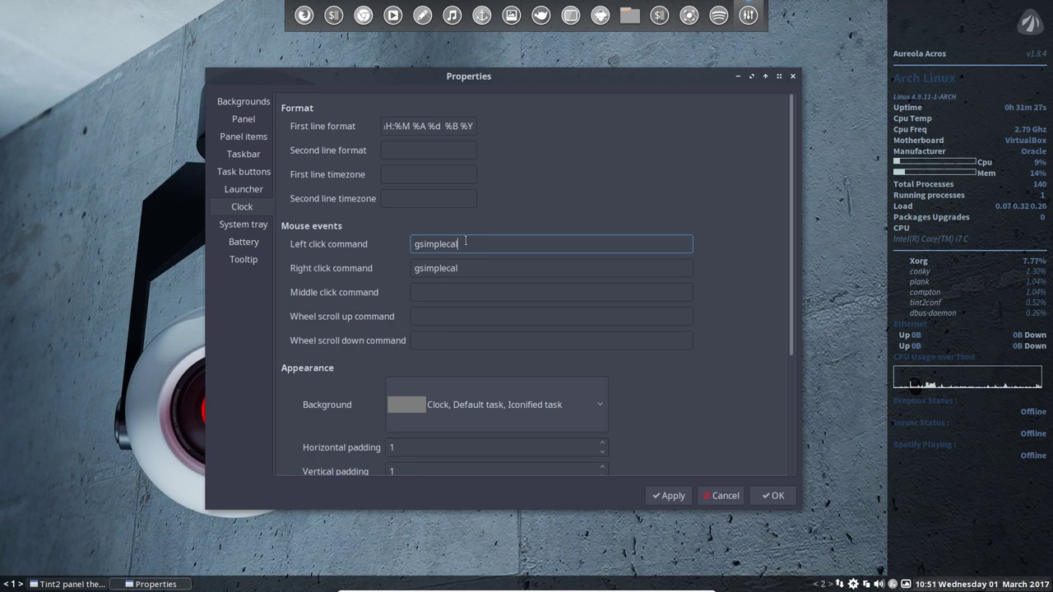
pyautogui.click(1009, 581)
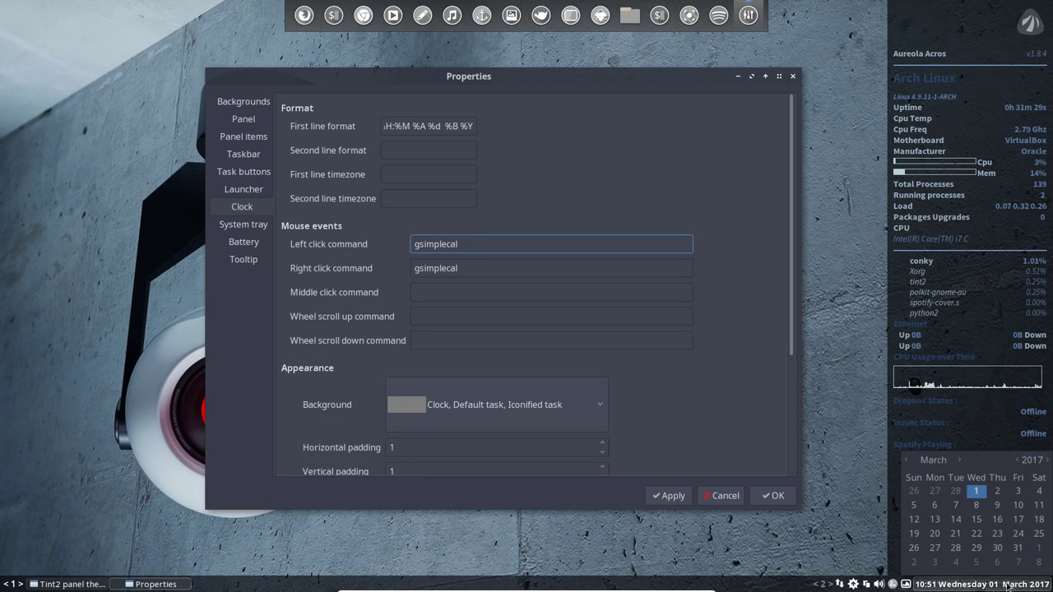
pyautogui.click(990, 585)
pyautogui.click(990, 585)
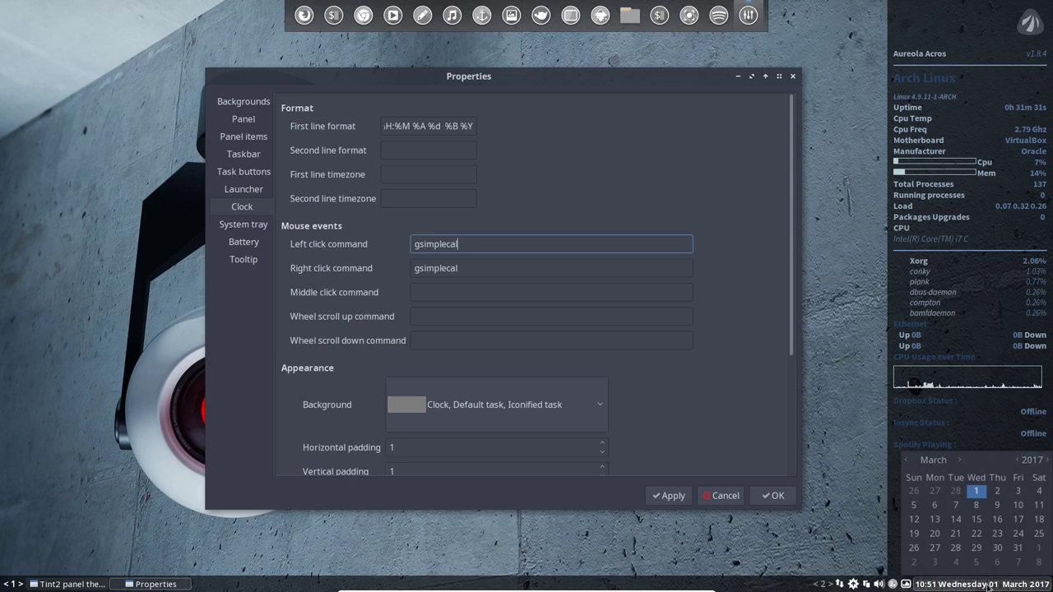
pyautogui.click(989, 586)
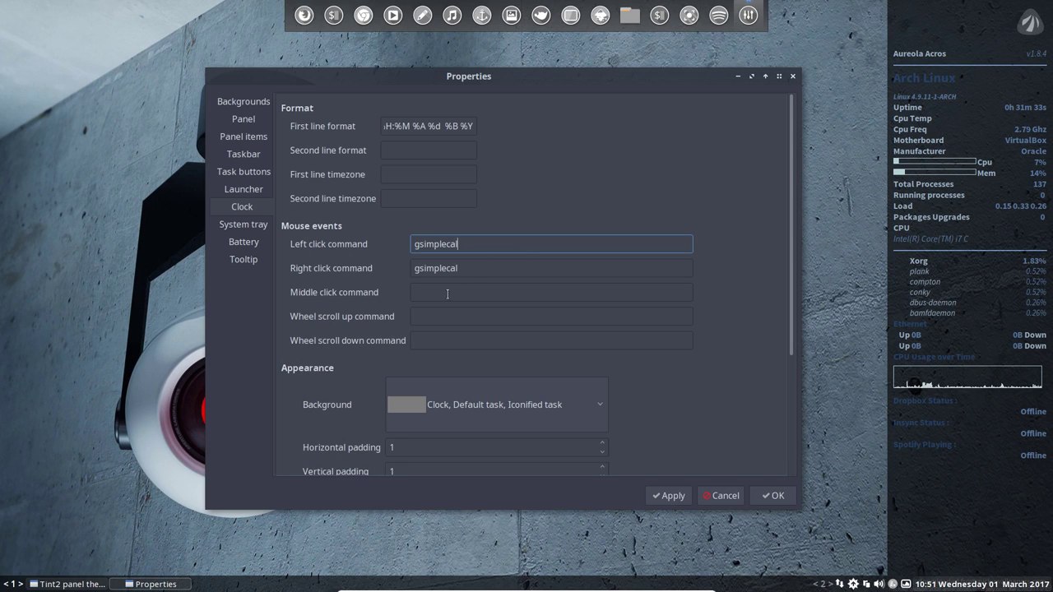
# Review the System tray, Battery and Tooltip settings, and check the background choices for the tooltip
pyautogui.click(251, 229)
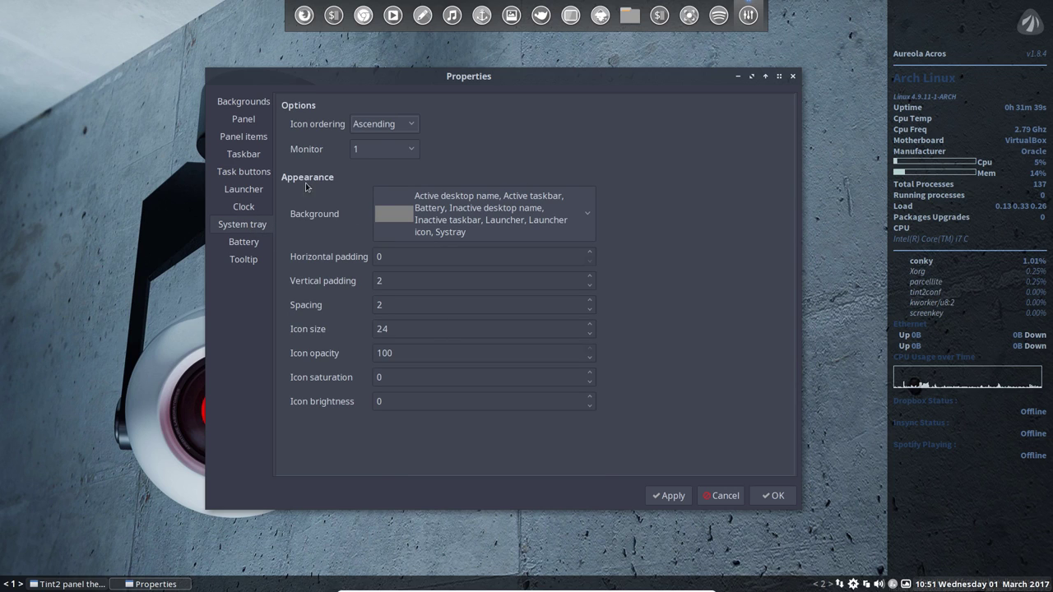
pyautogui.click(244, 242)
pyautogui.click(246, 260)
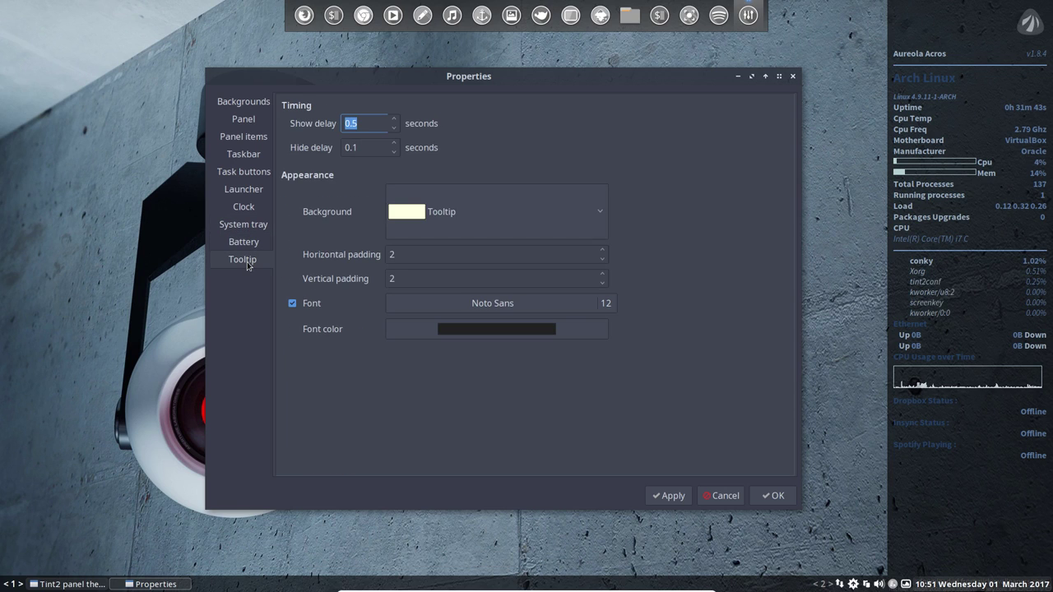
pyautogui.click(599, 212)
pyautogui.click(600, 216)
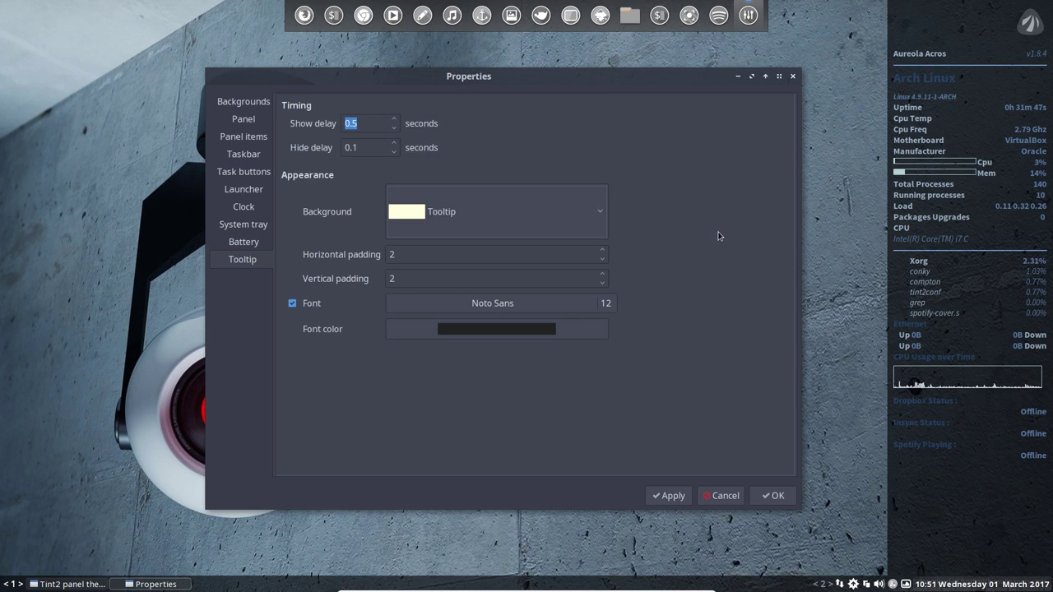
# Show the colour and border settings of the Tooltip background, and close tint2conf without applying changes
pyautogui.click(241, 104)
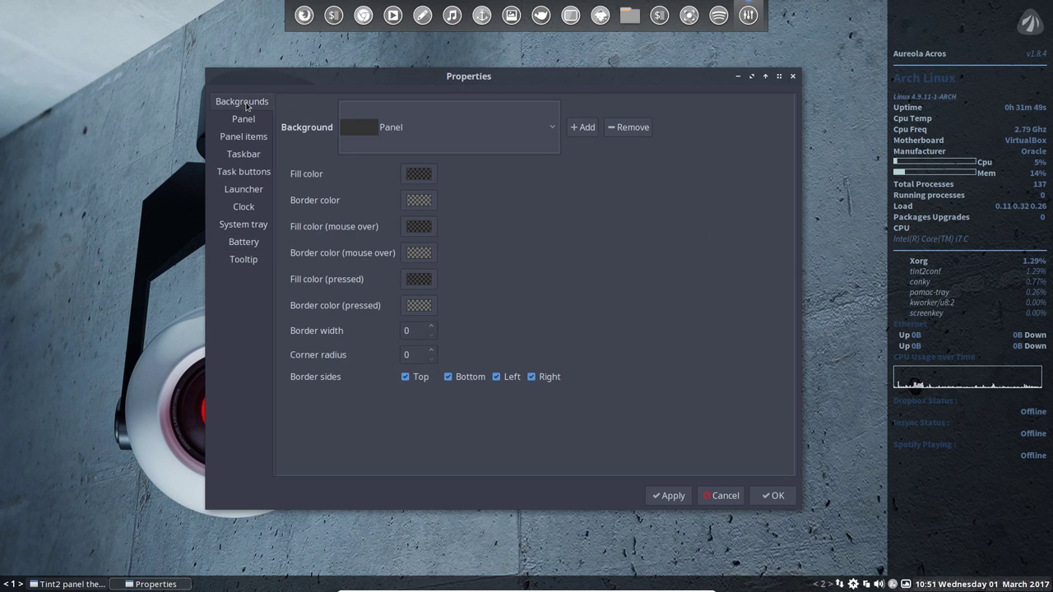
pyautogui.click(549, 127)
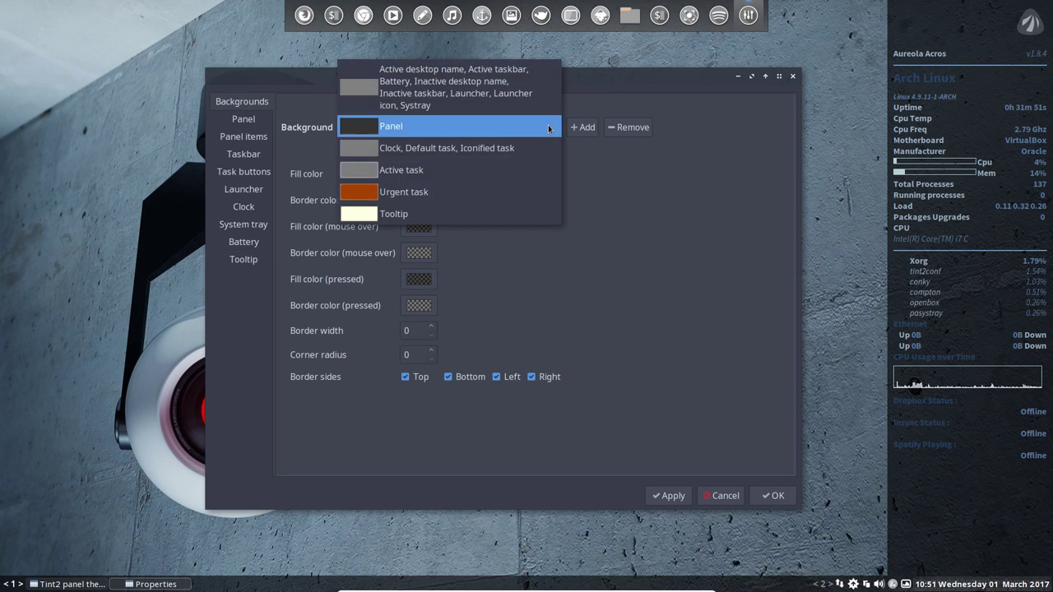
pyautogui.click(540, 211)
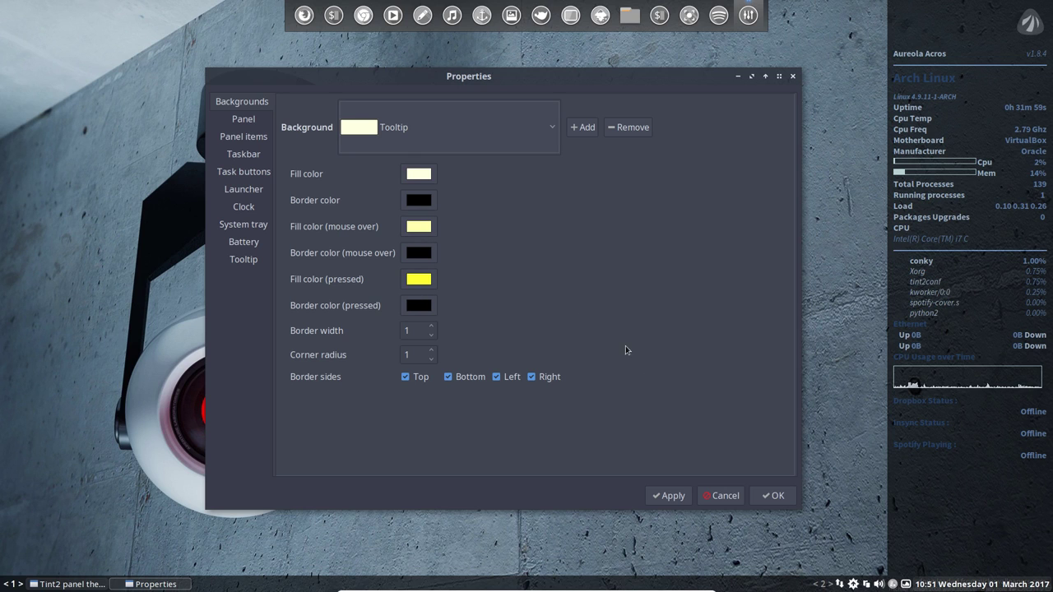
pyautogui.click(723, 496)
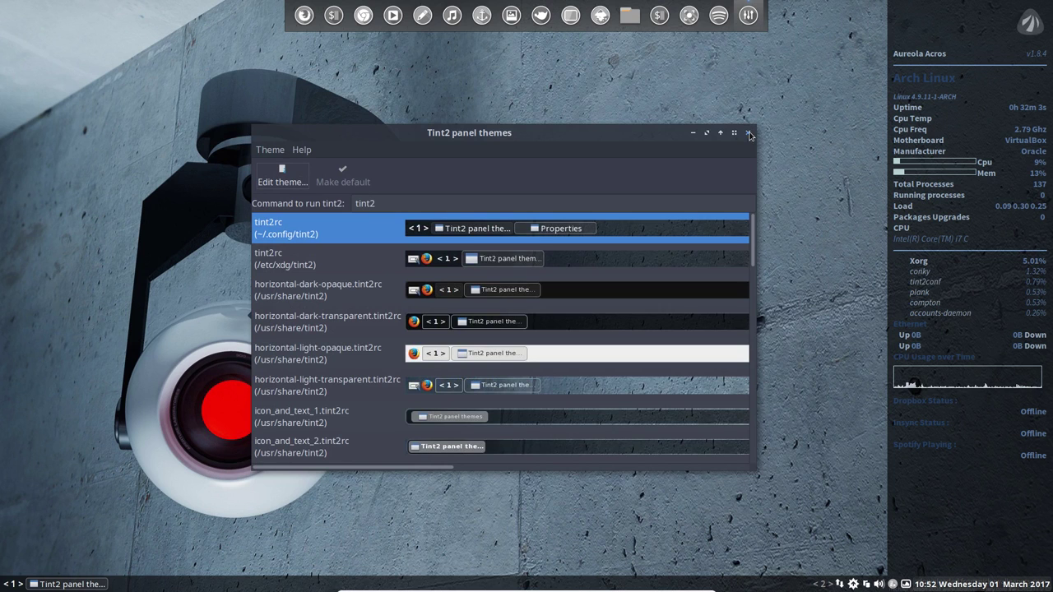
pyautogui.click(748, 133)
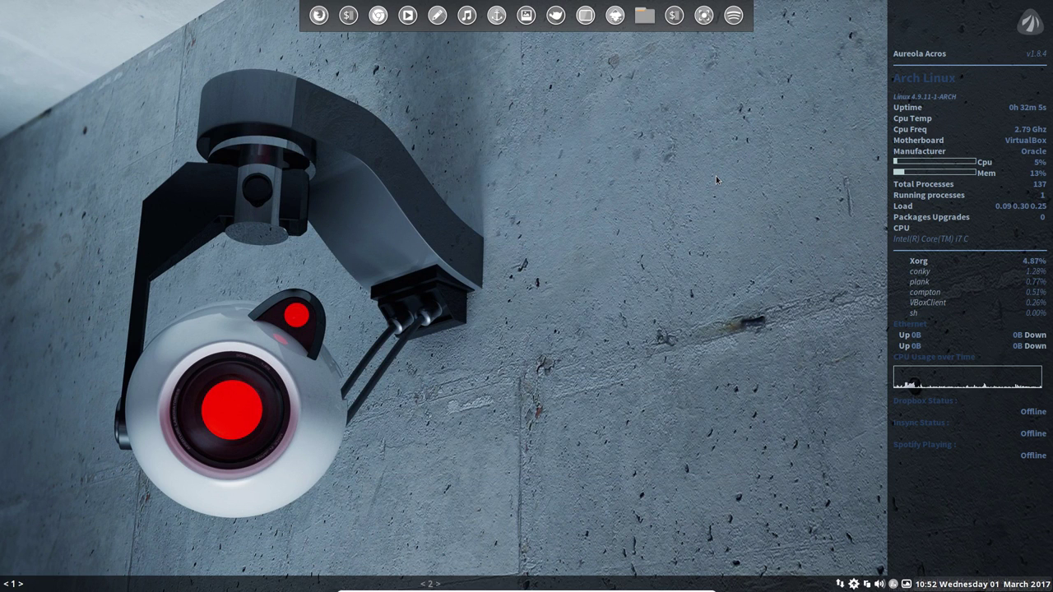